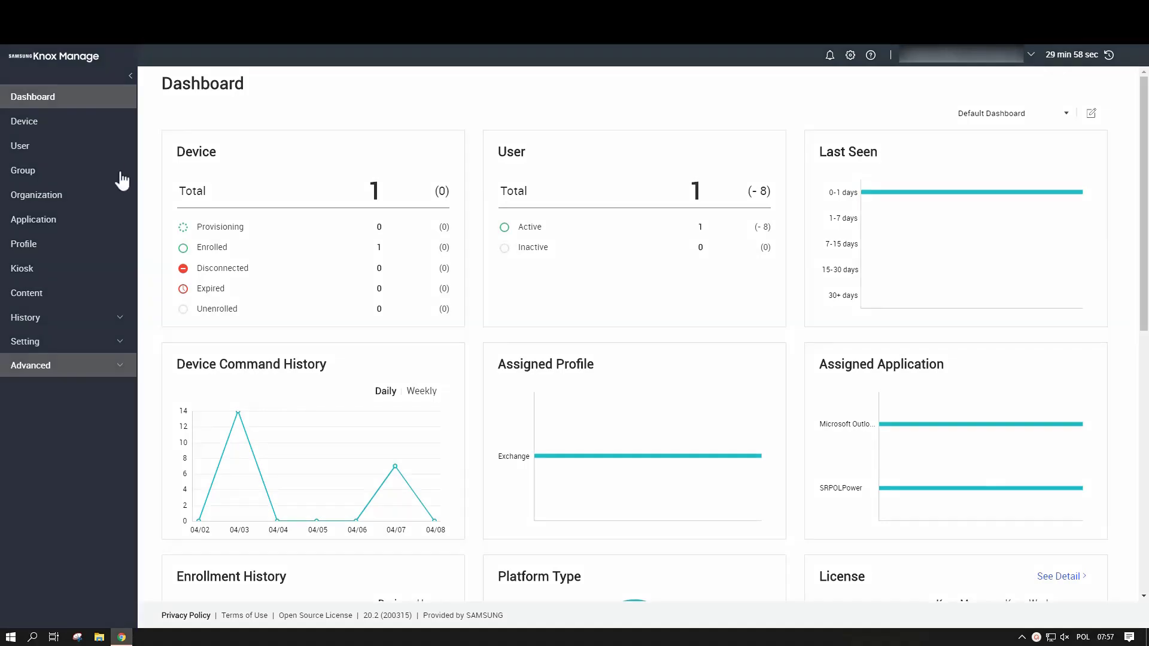
- Create an AD/LDAP sync service and name it NewSCC
click(118, 368)
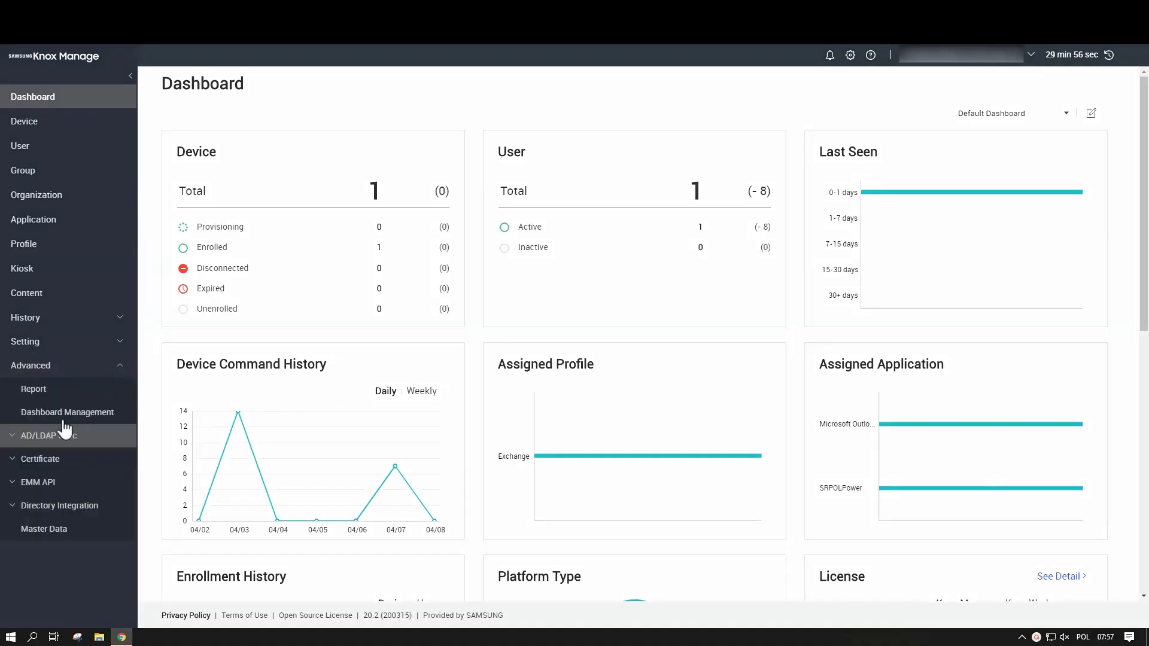
click(17, 437)
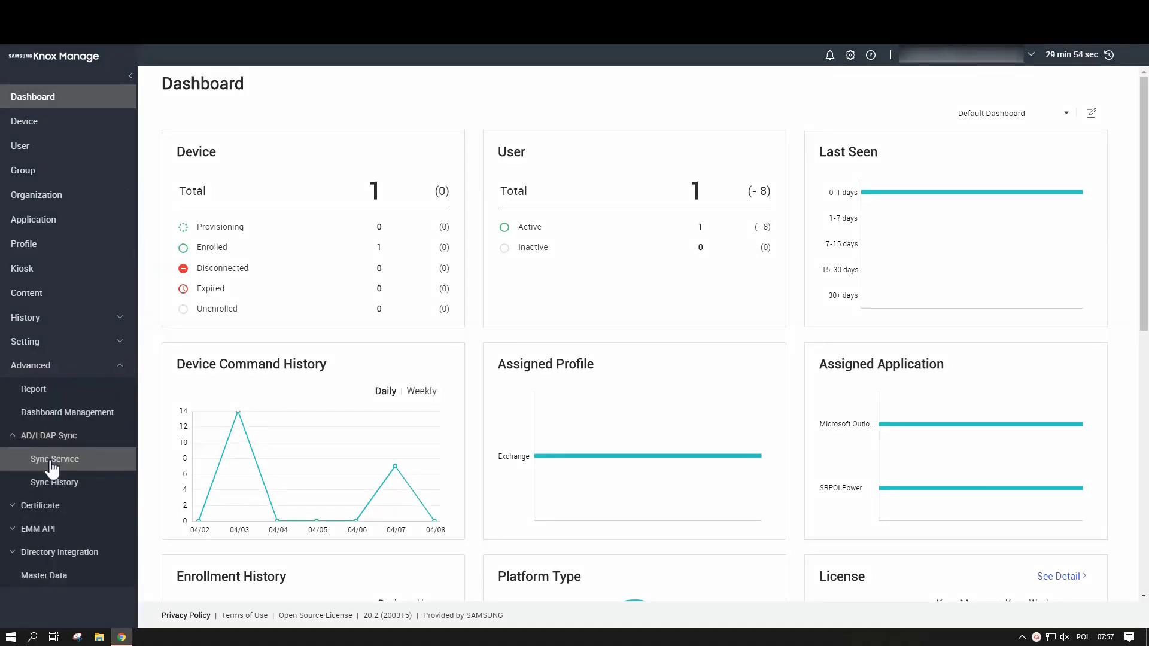
click(52, 466)
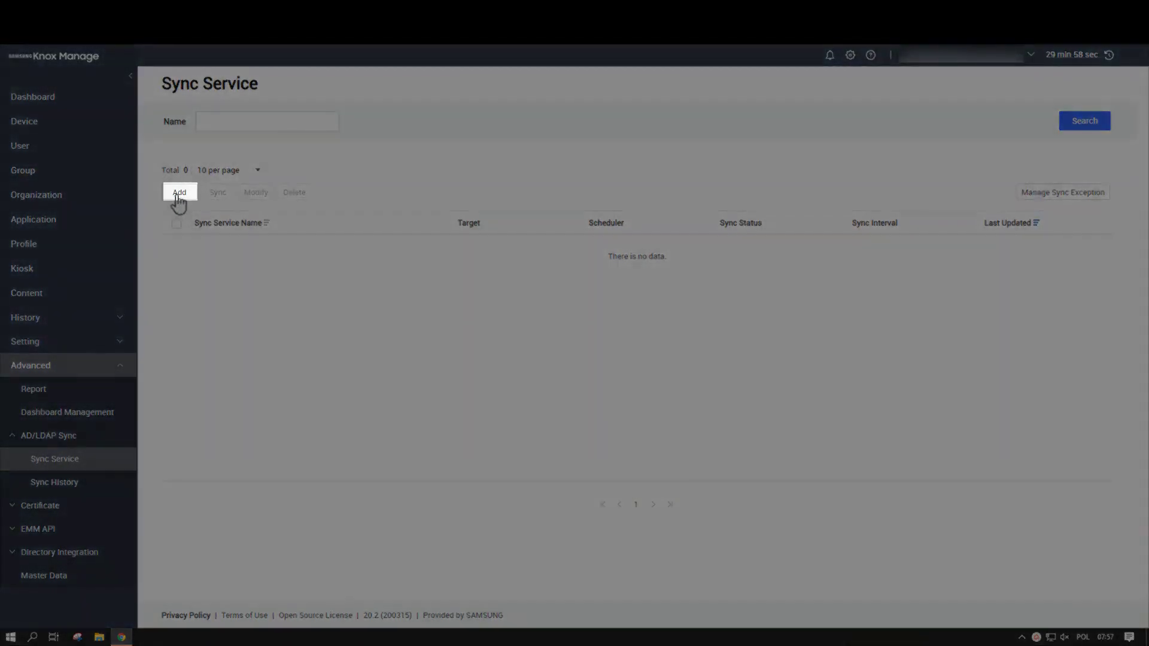
click(180, 192)
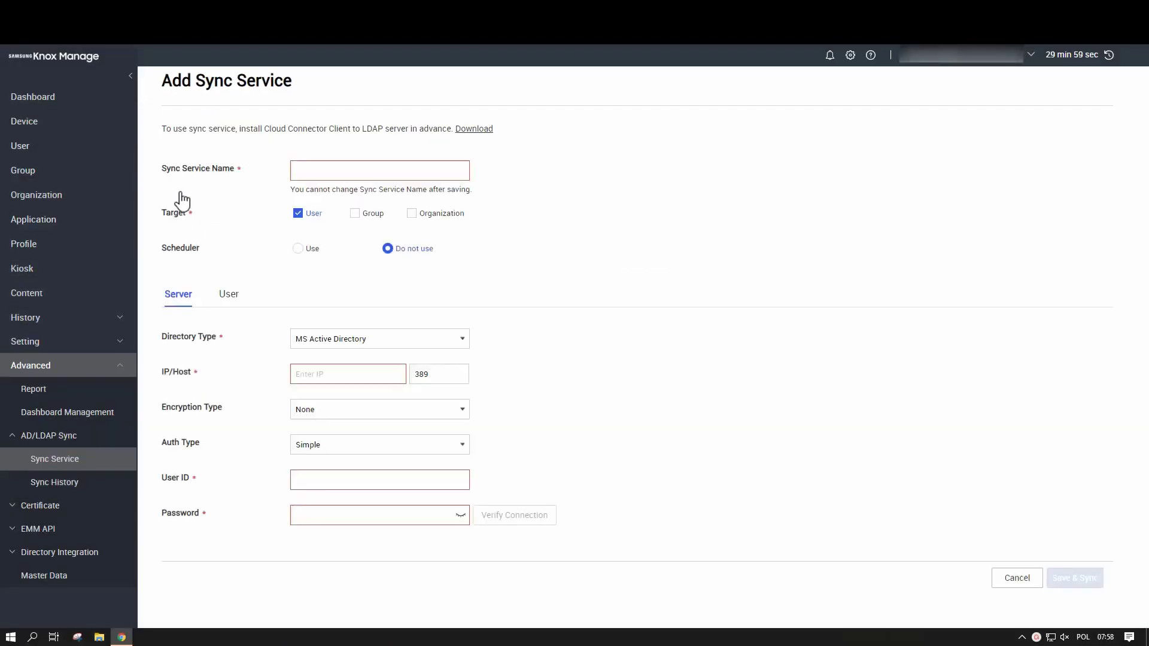
click(294, 171)
text(NewSCC)
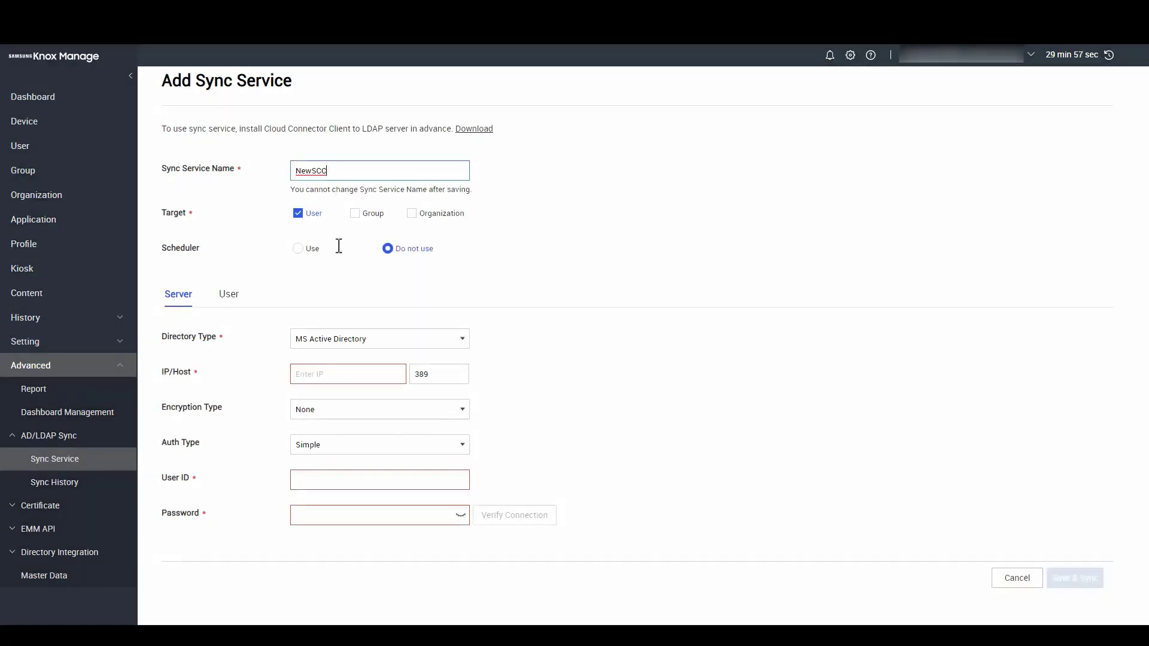
- Fill in the directory server's IP address, user ID knox_adm and account password, and verify the connection
click(298, 368)
text(10.)
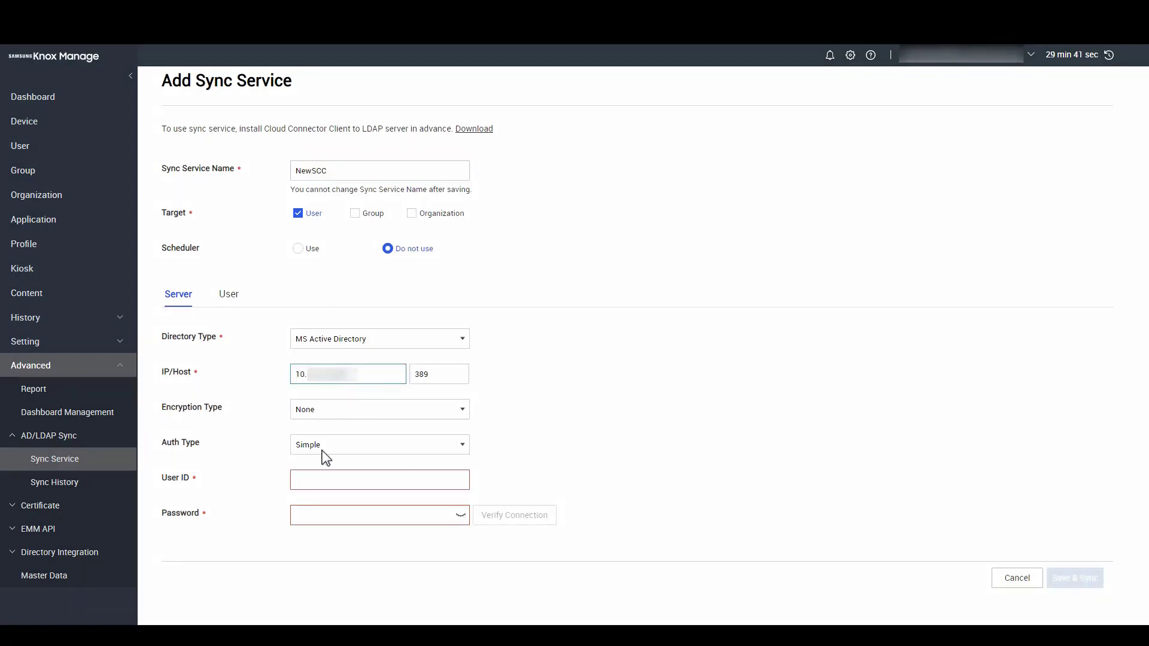
click(302, 481)
text(knox_adm)
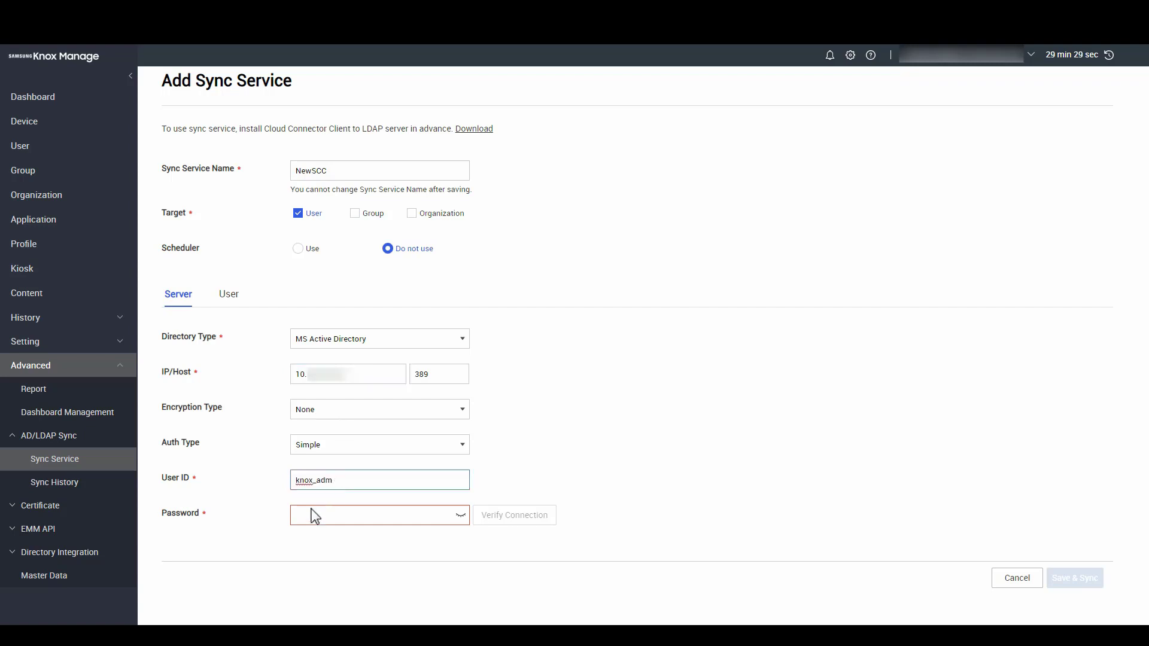
click(294, 516)
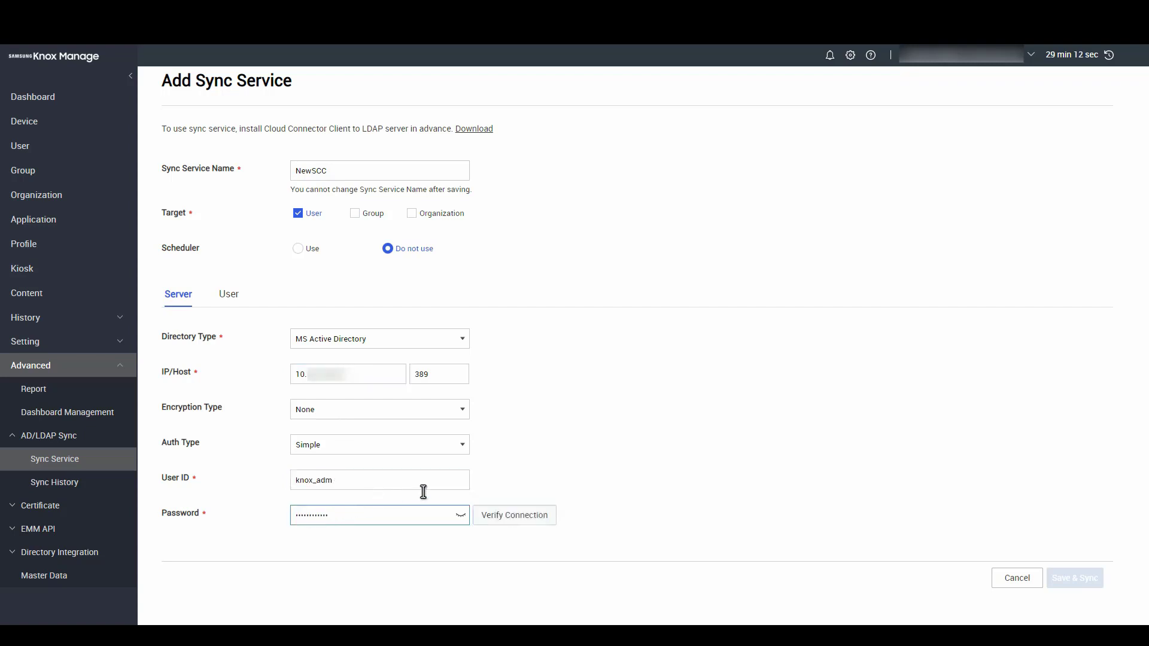
click(515, 520)
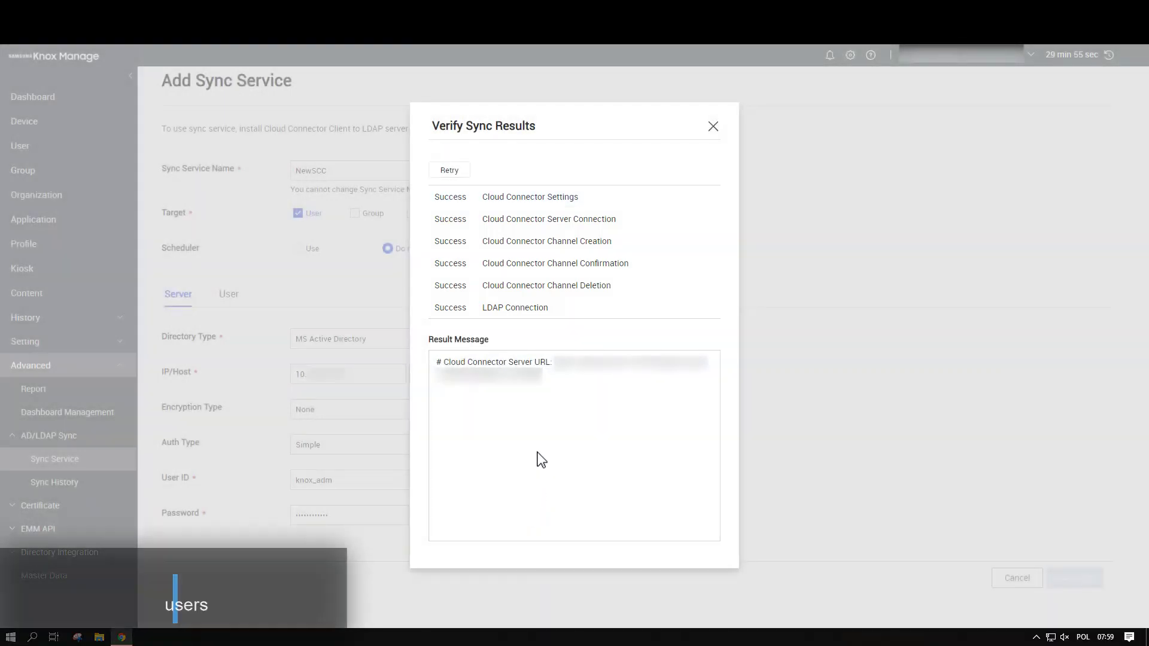
click(713, 127)
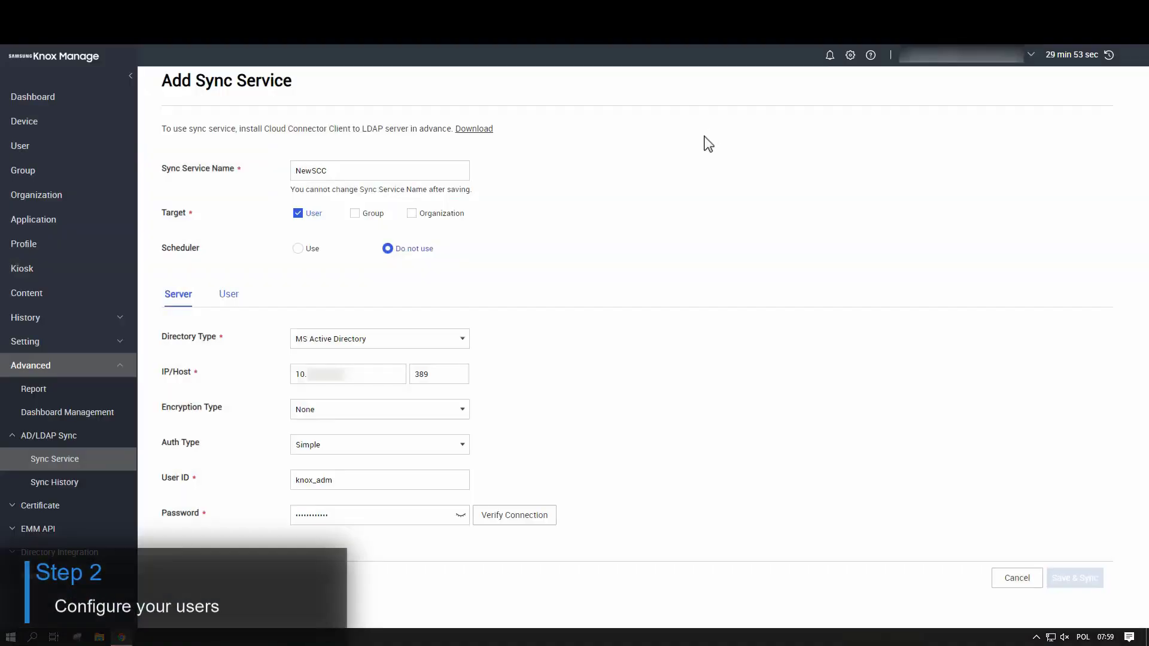
- Set the user sync's Base DN to the showroom unit under samsungets
click(231, 293)
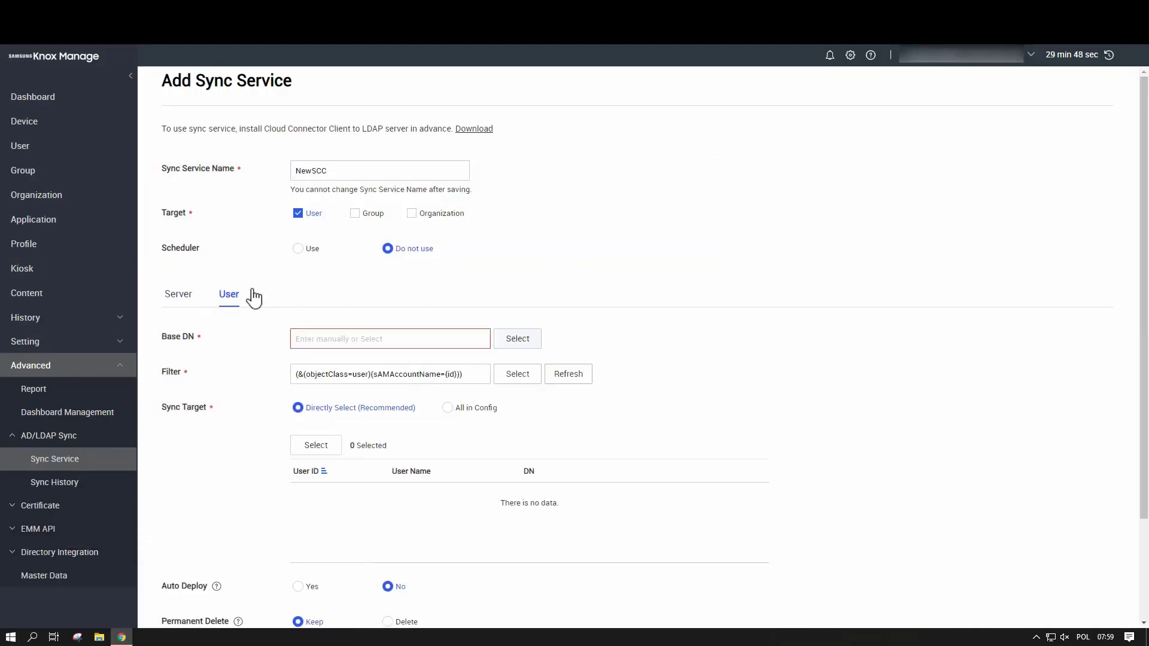
click(518, 338)
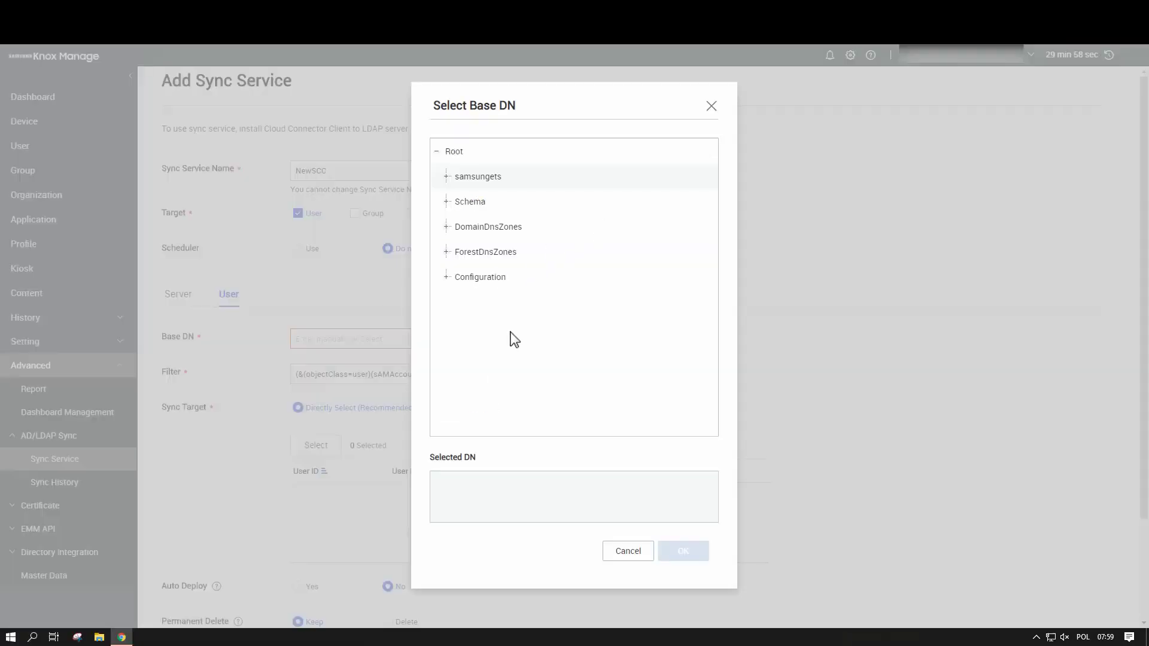
click(446, 177)
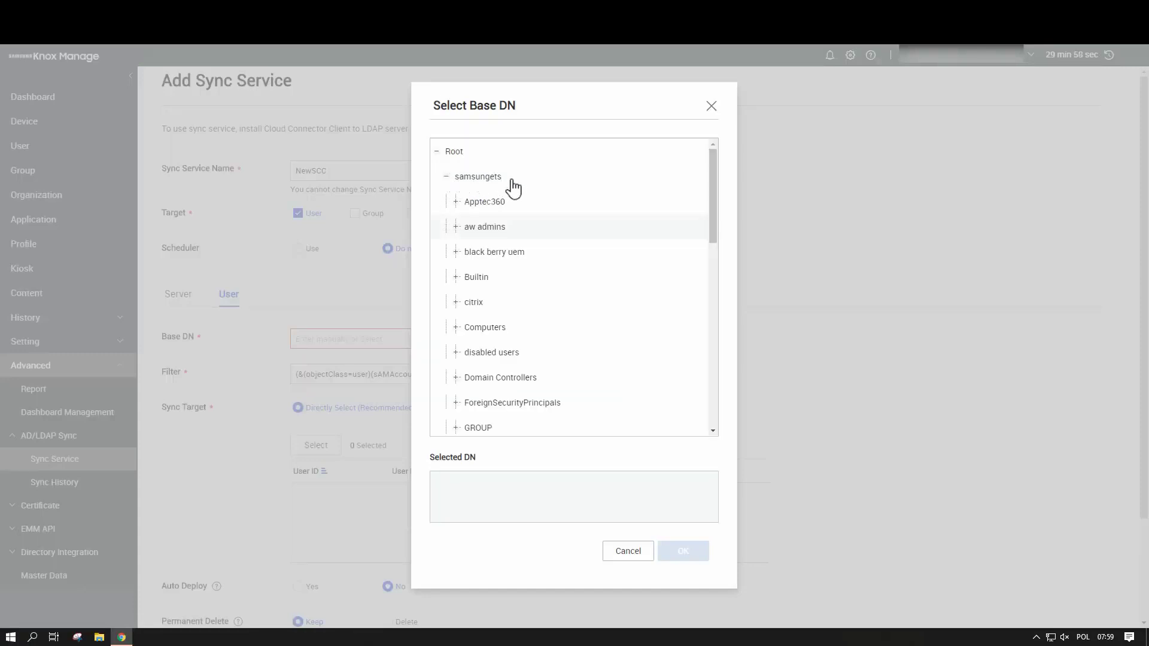
scroll(586, 234, down, 4)
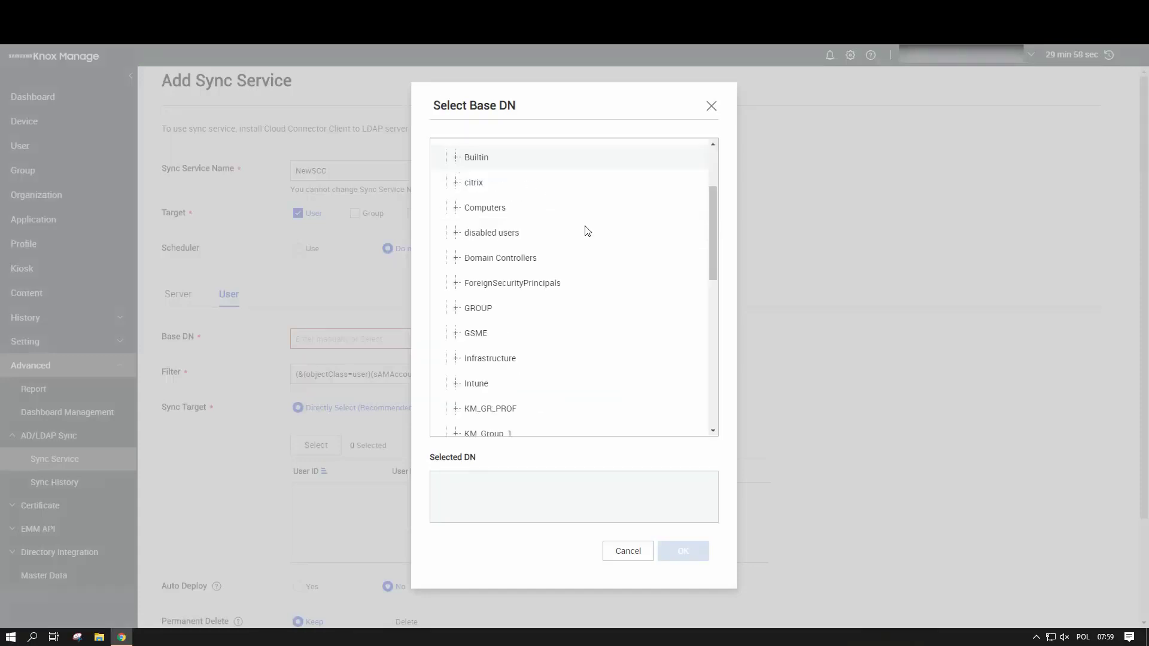
scroll(586, 231, down, 2)
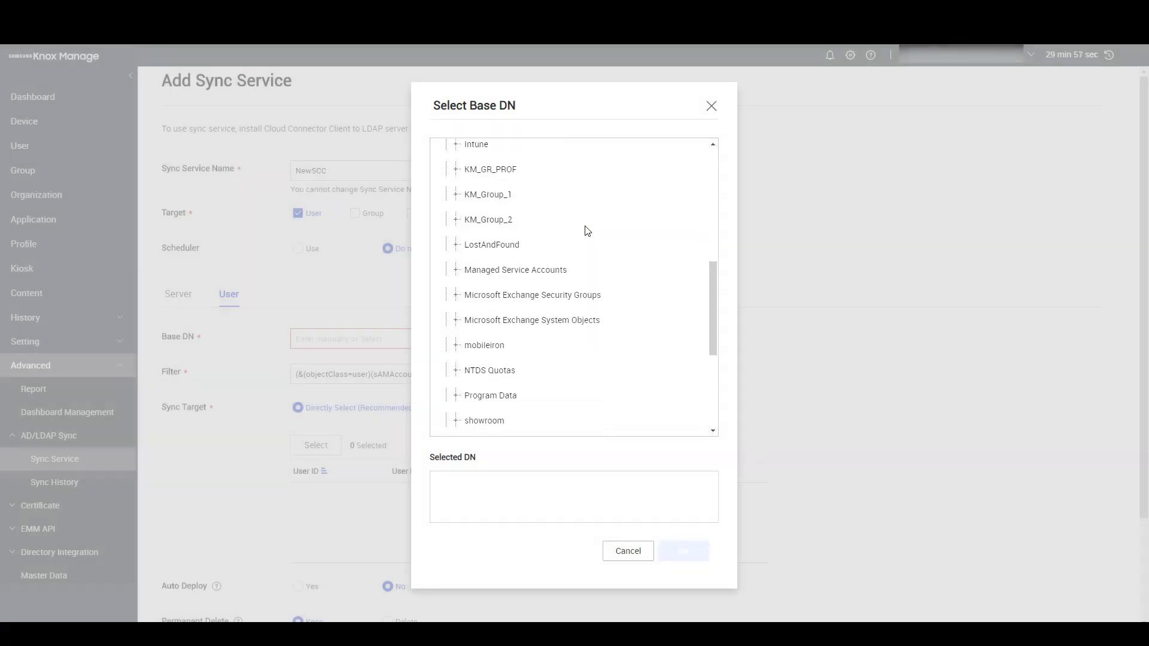
scroll(586, 232, down, 1)
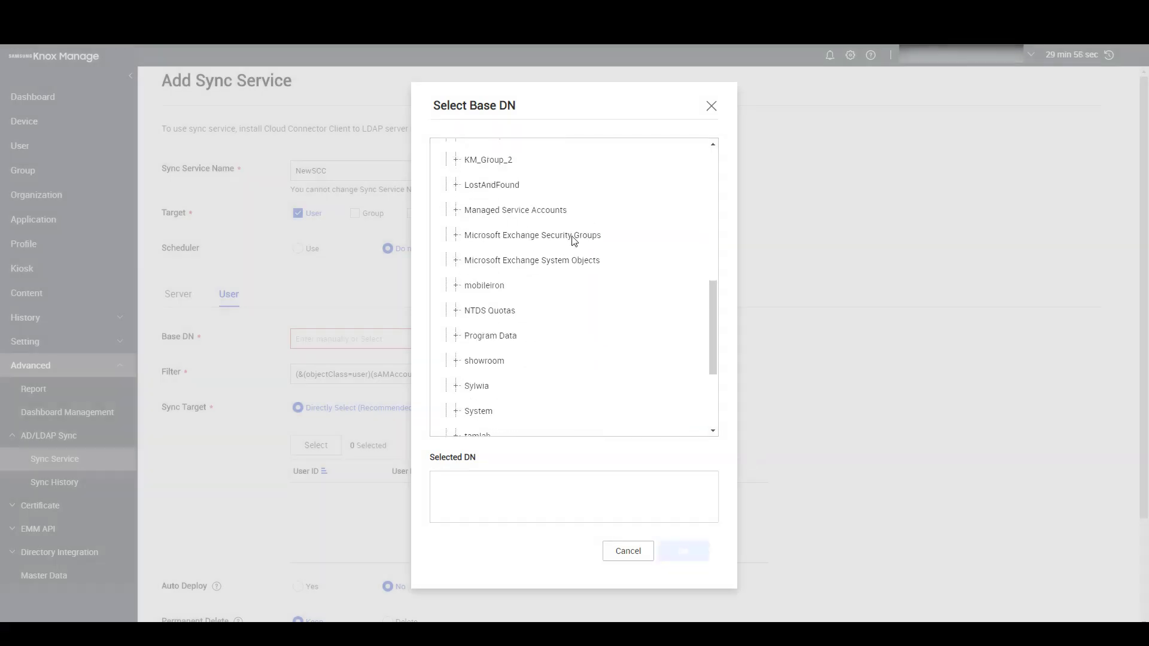
click(481, 361)
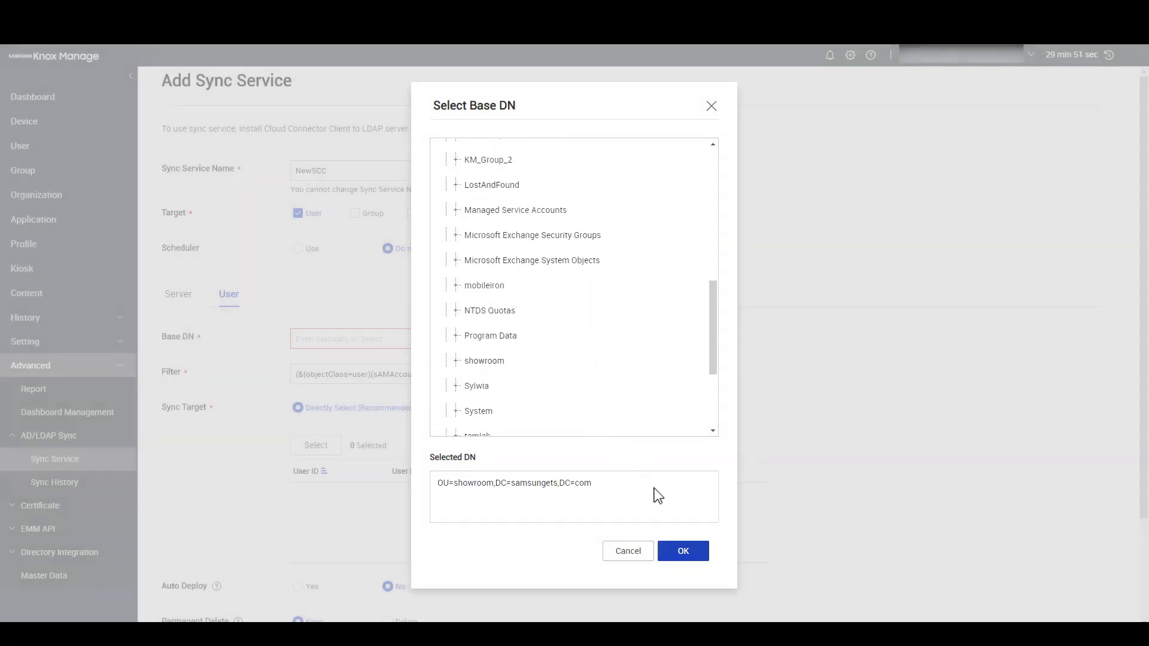
click(683, 551)
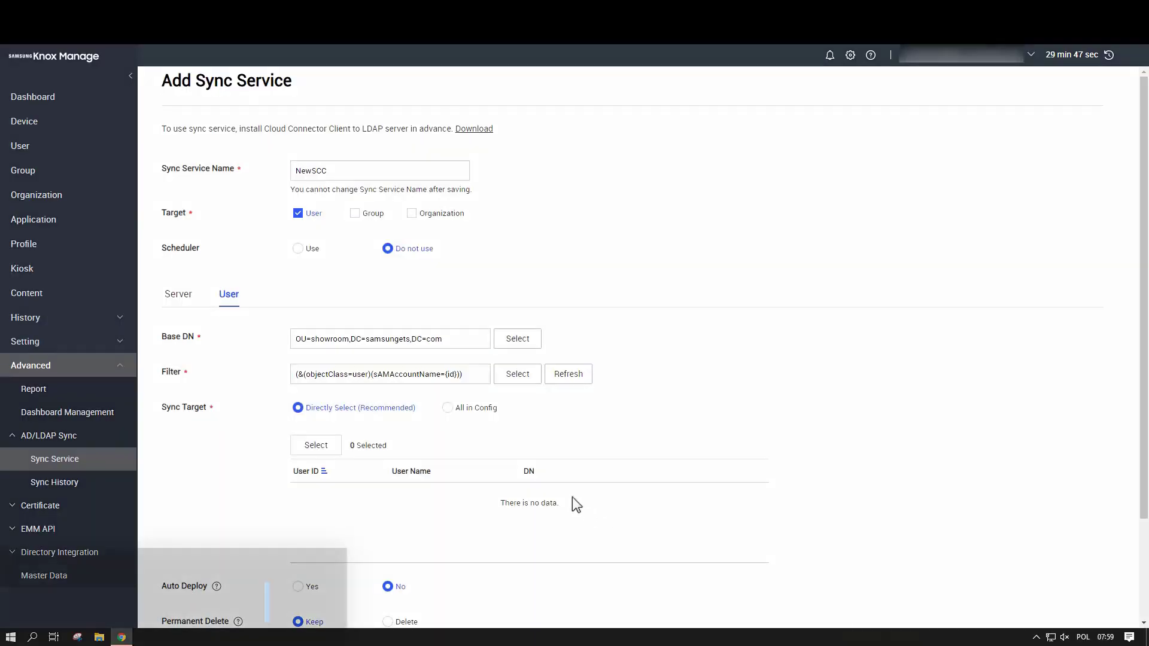
- Add Group as a sync target and set its Base DN to the showroom unit under samsungets
click(356, 214)
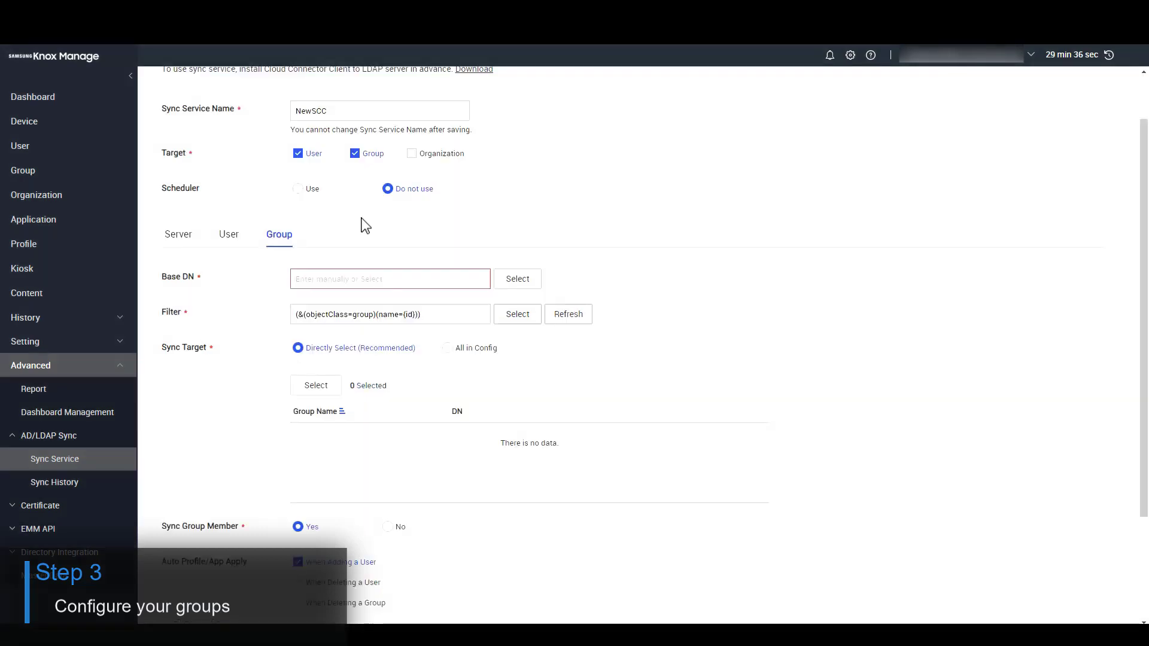
click(526, 280)
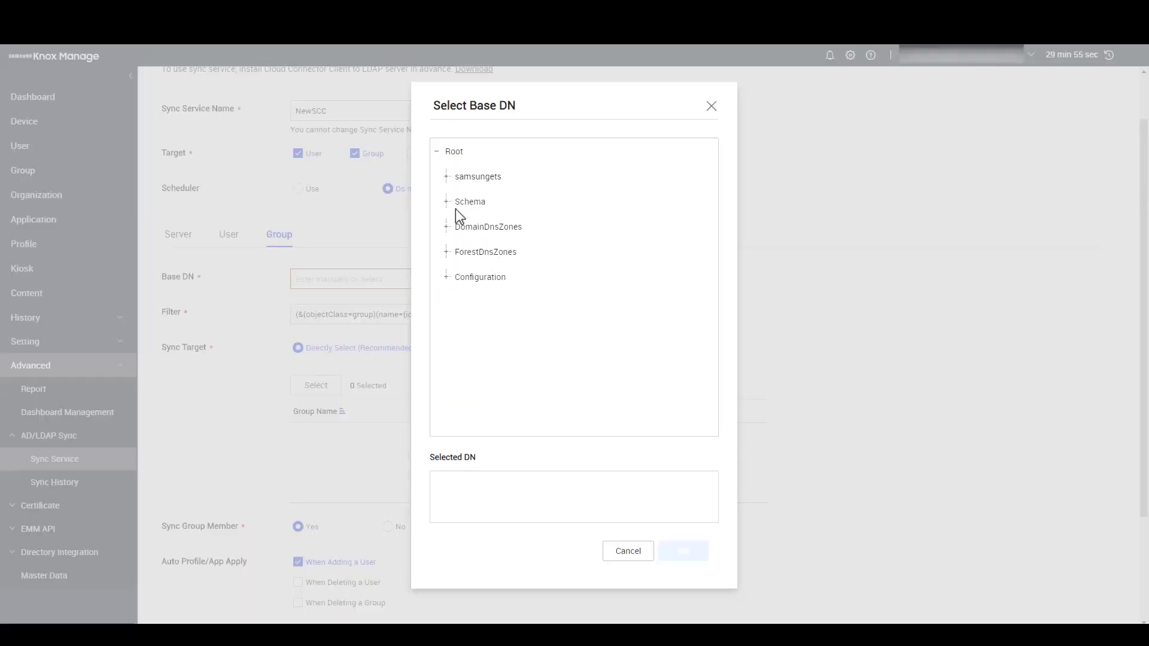
click(447, 177)
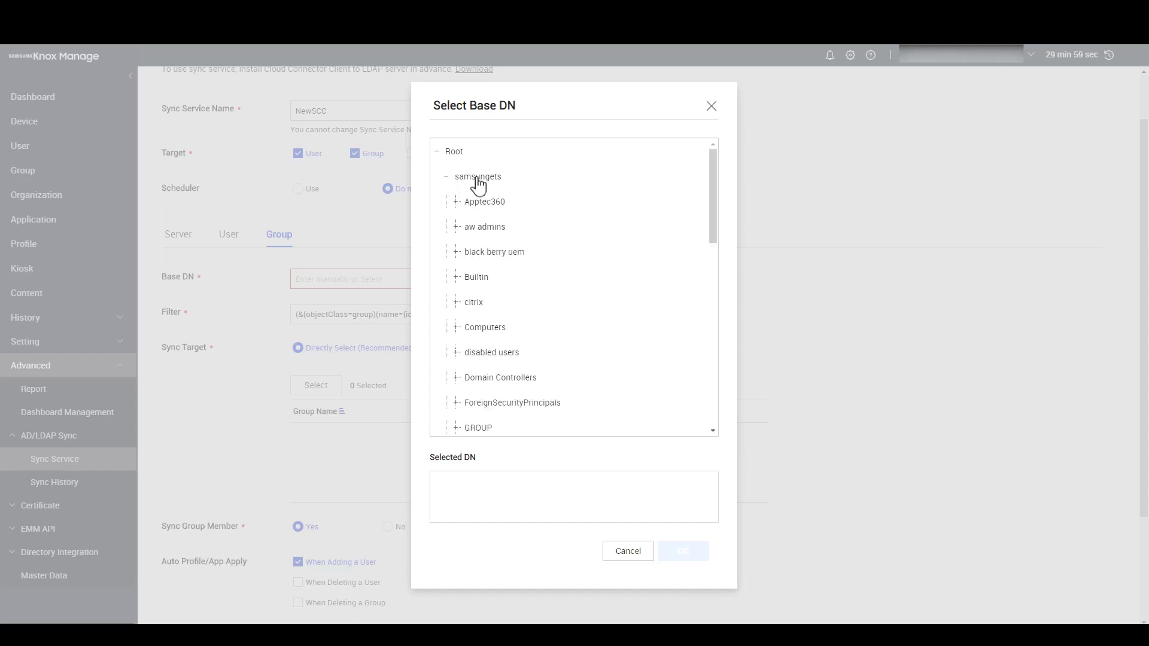
scroll(515, 240, down, 2)
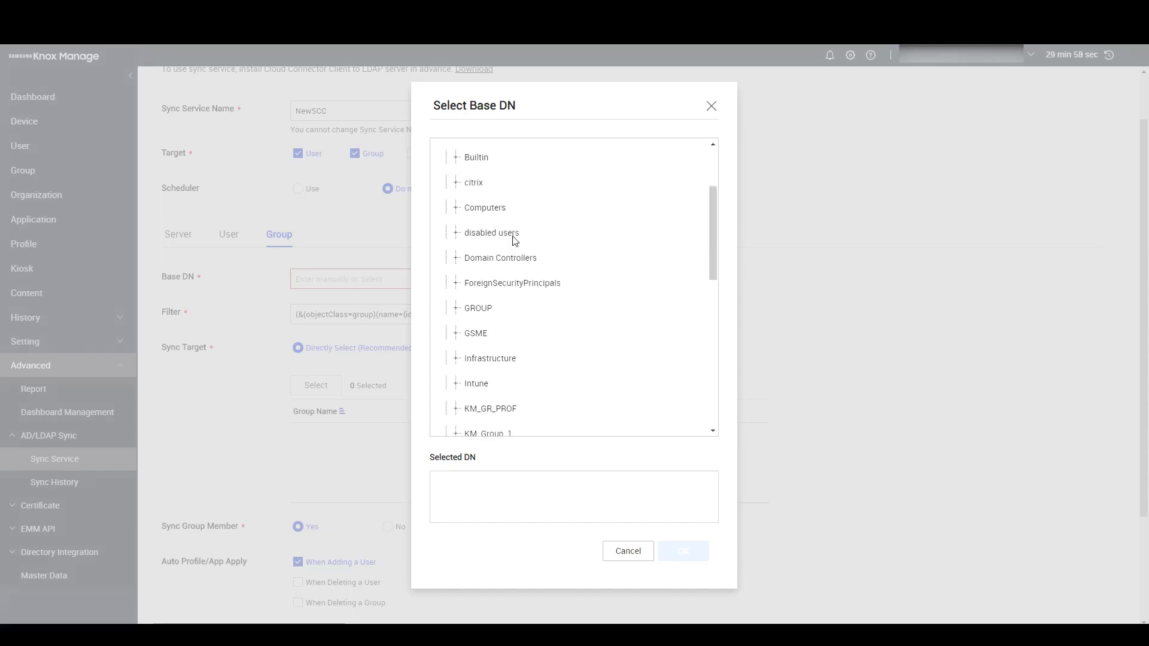
scroll(516, 240, down, 2)
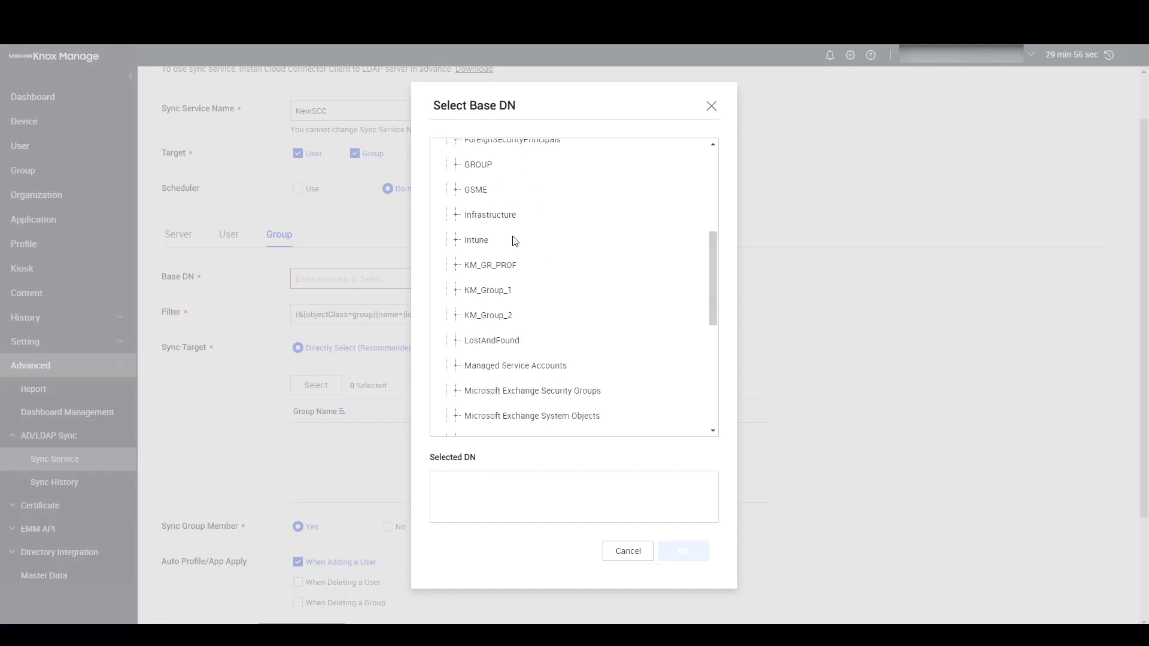
scroll(516, 240, down, 3)
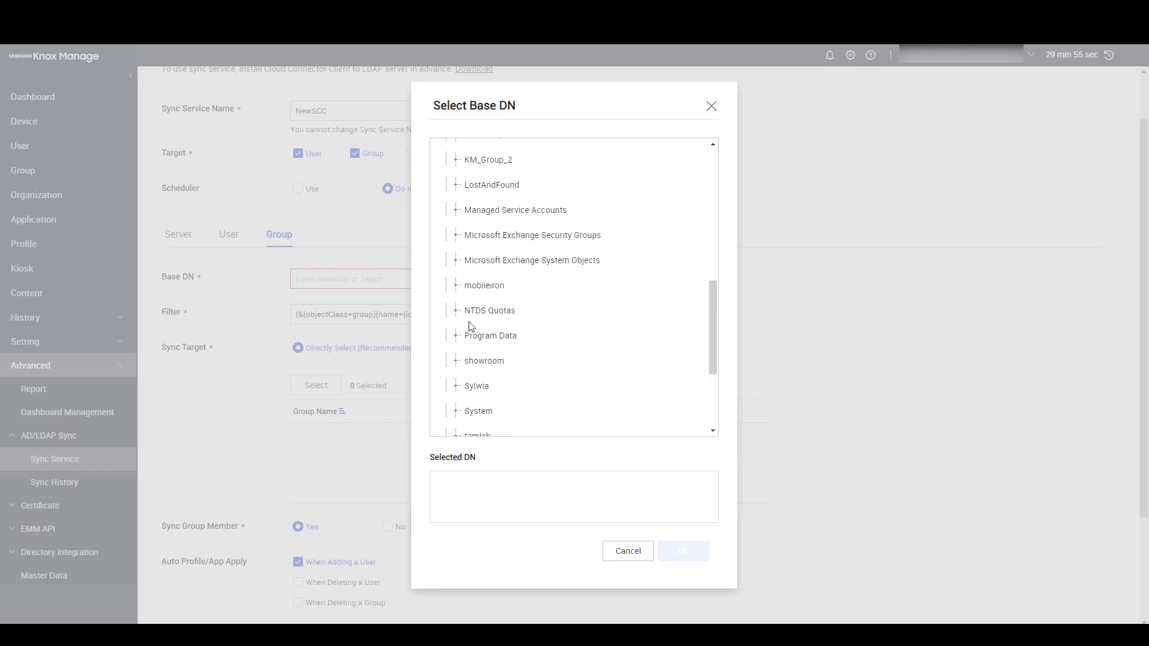
click(478, 362)
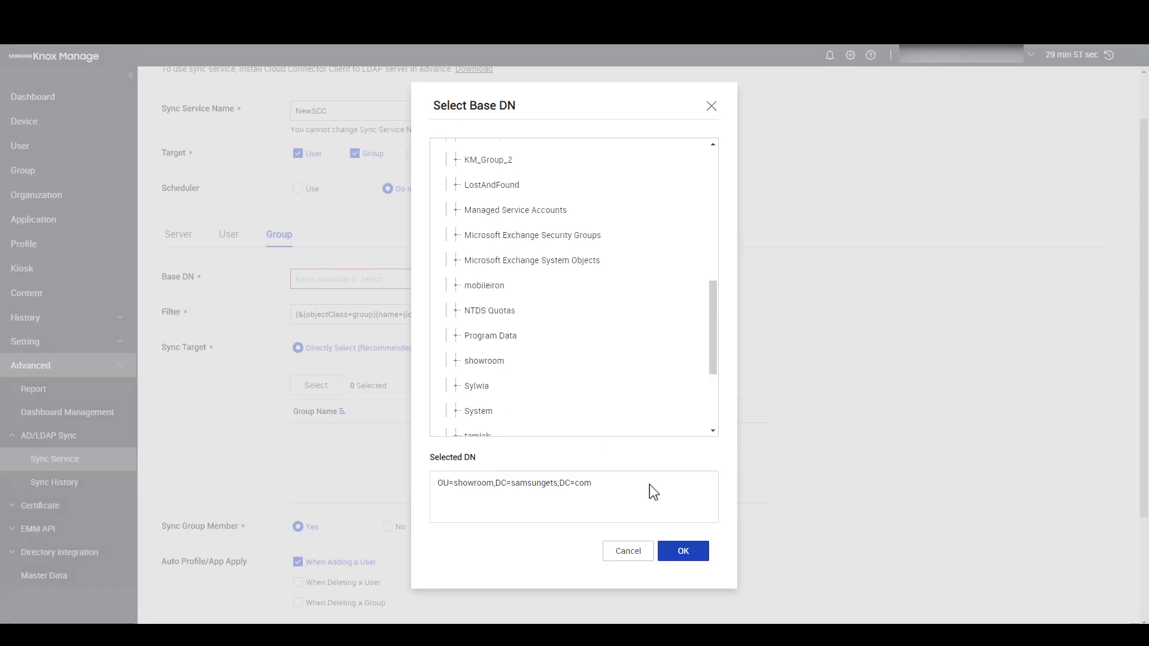
click(684, 551)
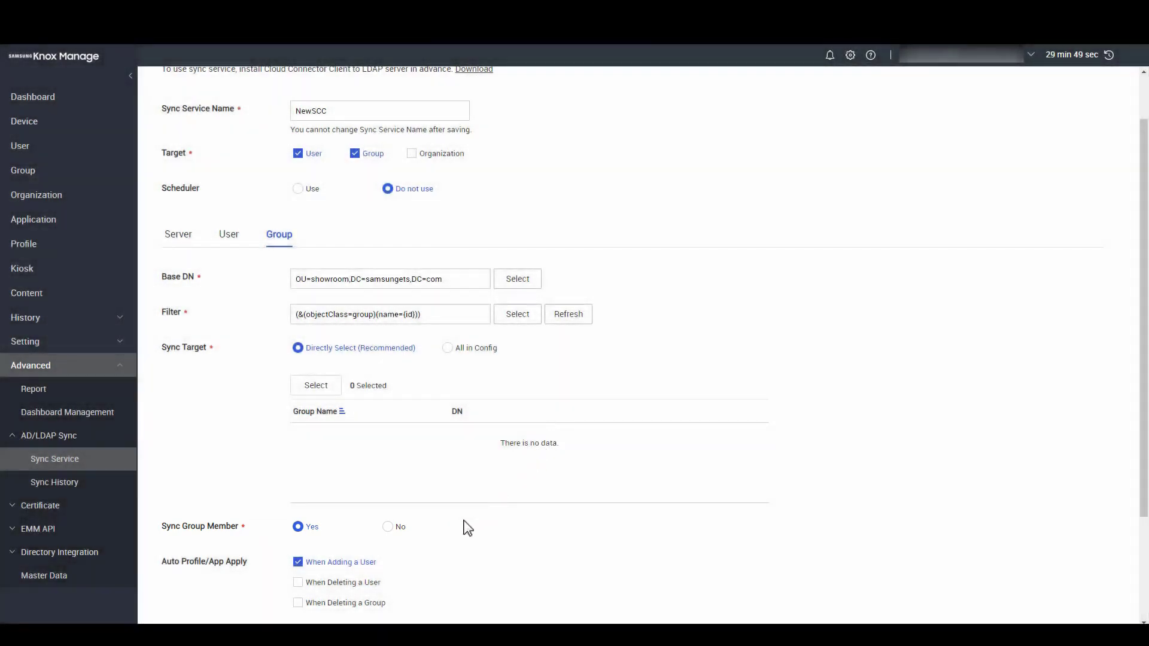
- Enable automatic profile/app apply when deleting a user and when deleting a group, and save and sync the service
scroll(303, 586, down, 2)
click(298, 463)
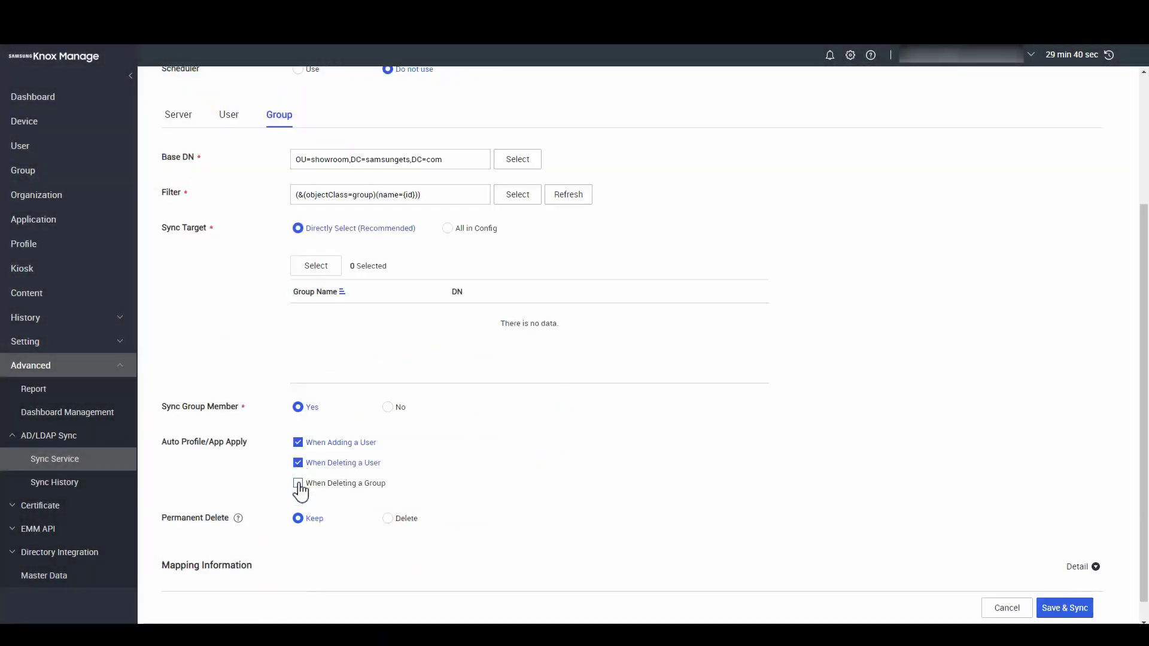
click(298, 484)
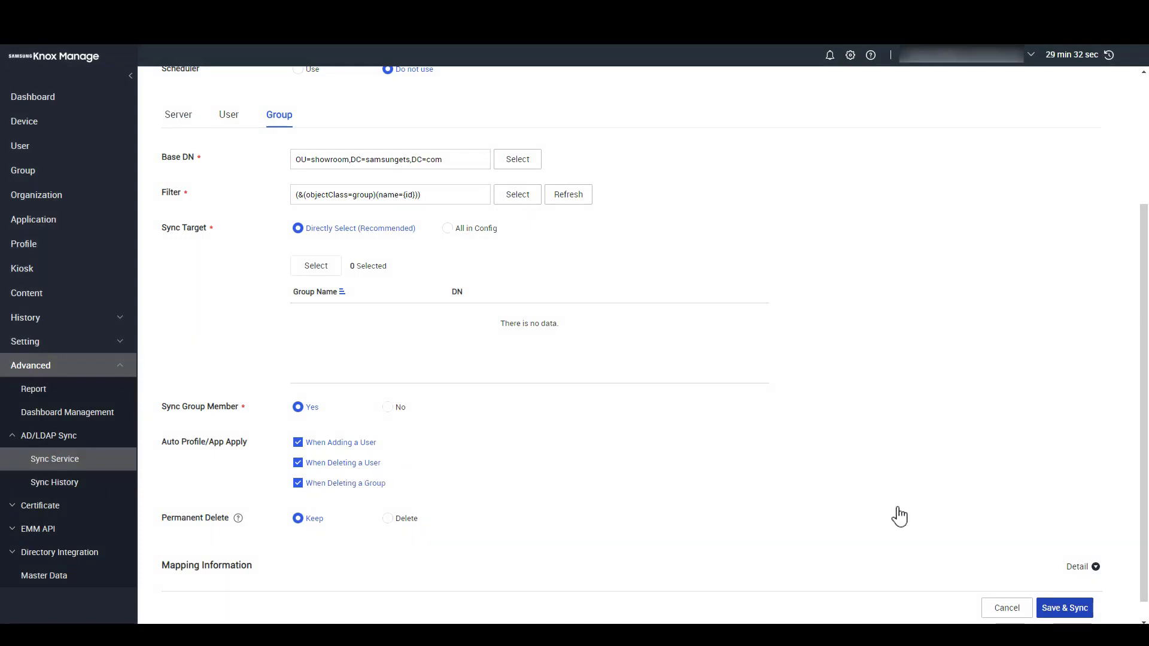
click(1041, 606)
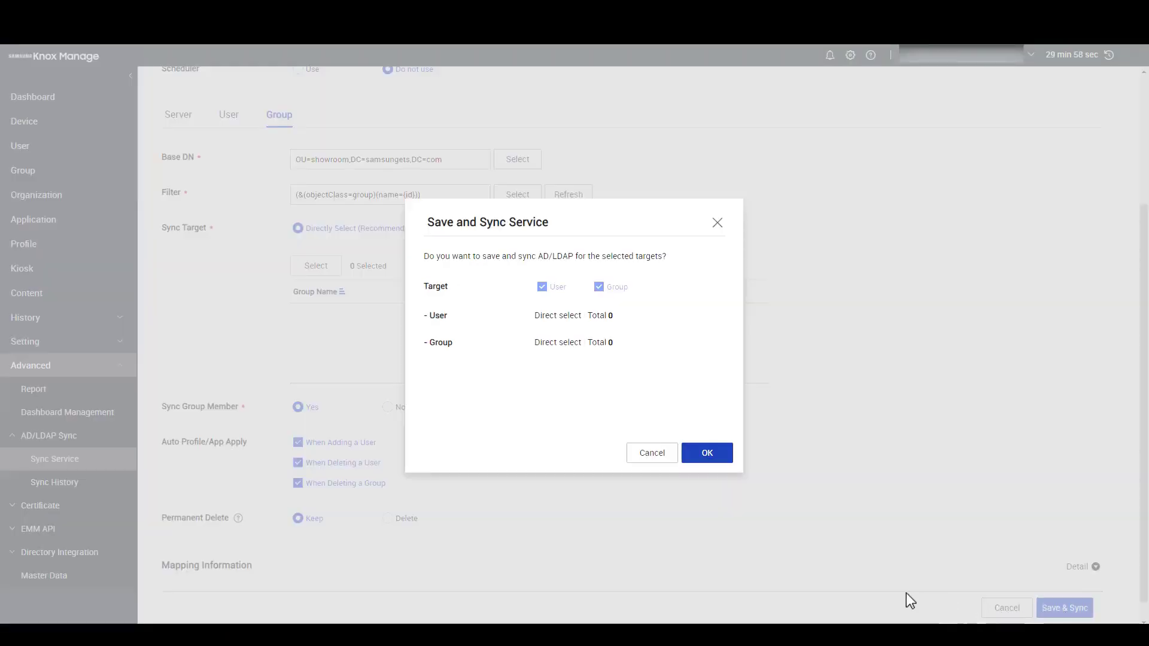
click(700, 460)
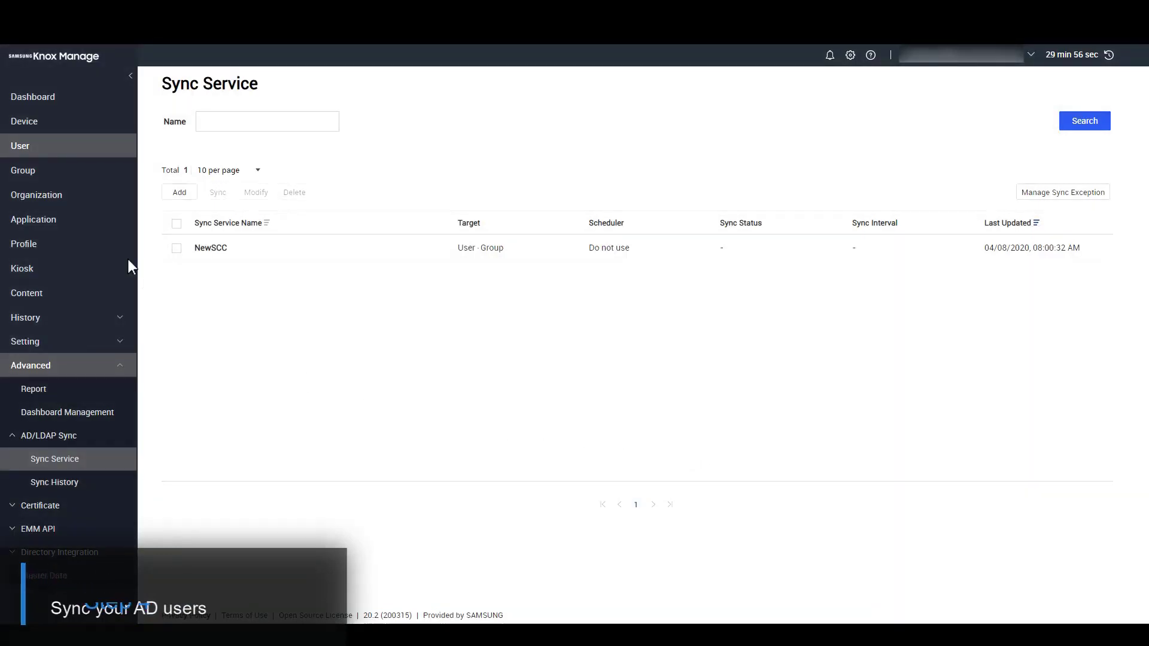
- Start adding users via AD/LDAP with the Multiple User Sync type
click(24, 143)
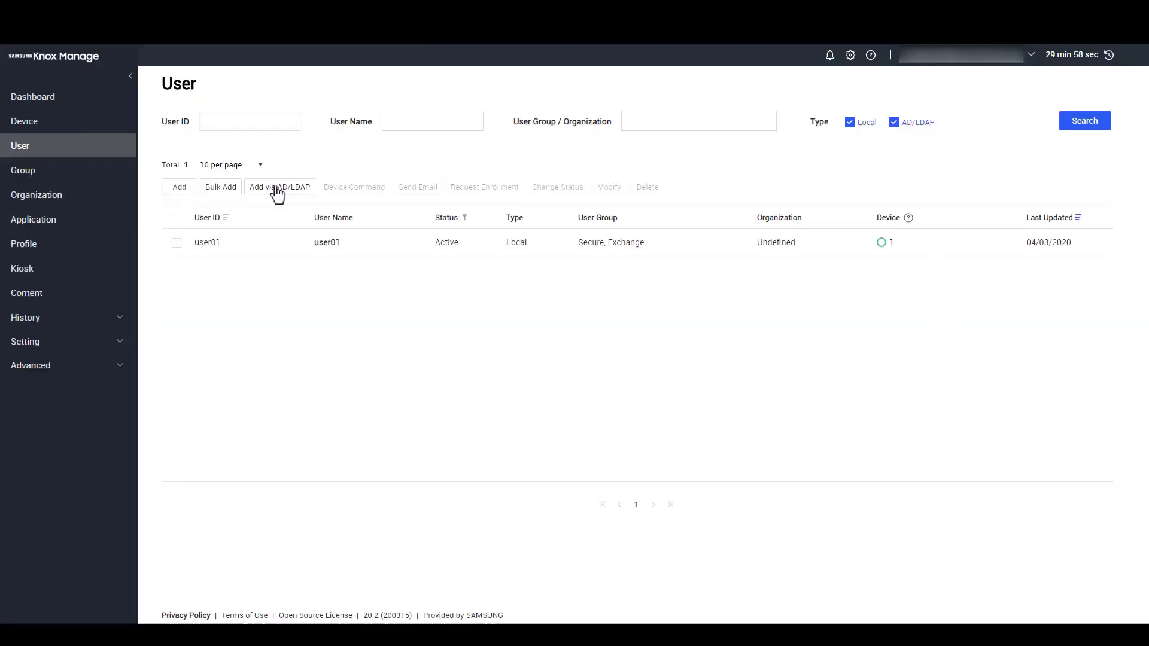
click(277, 190)
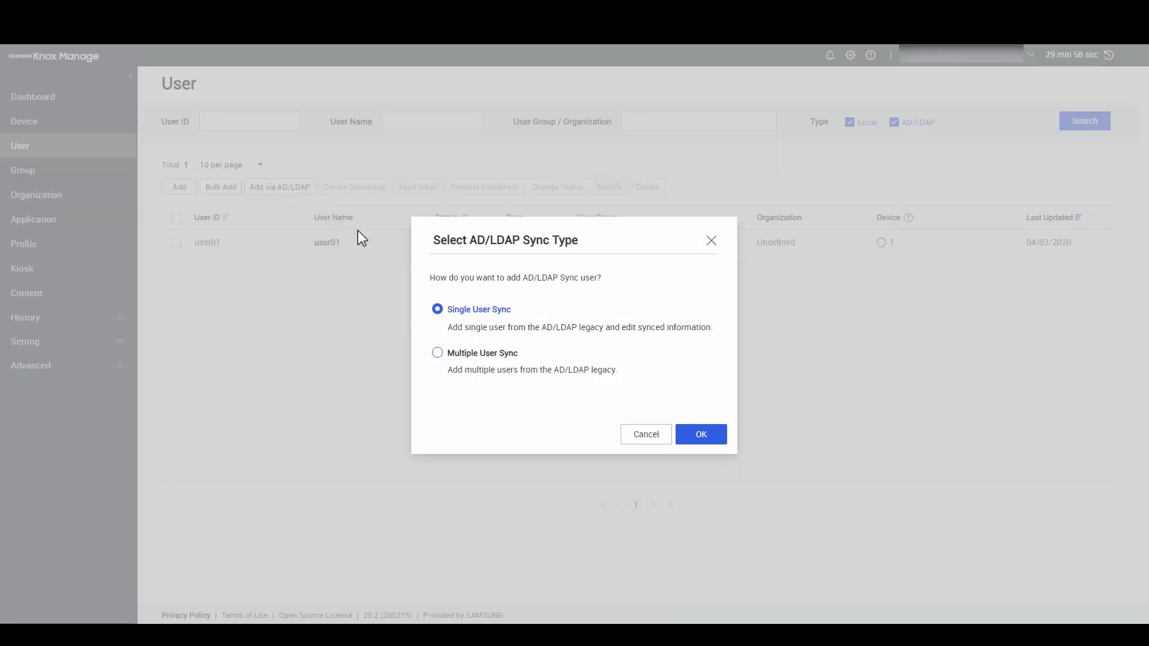
click(437, 353)
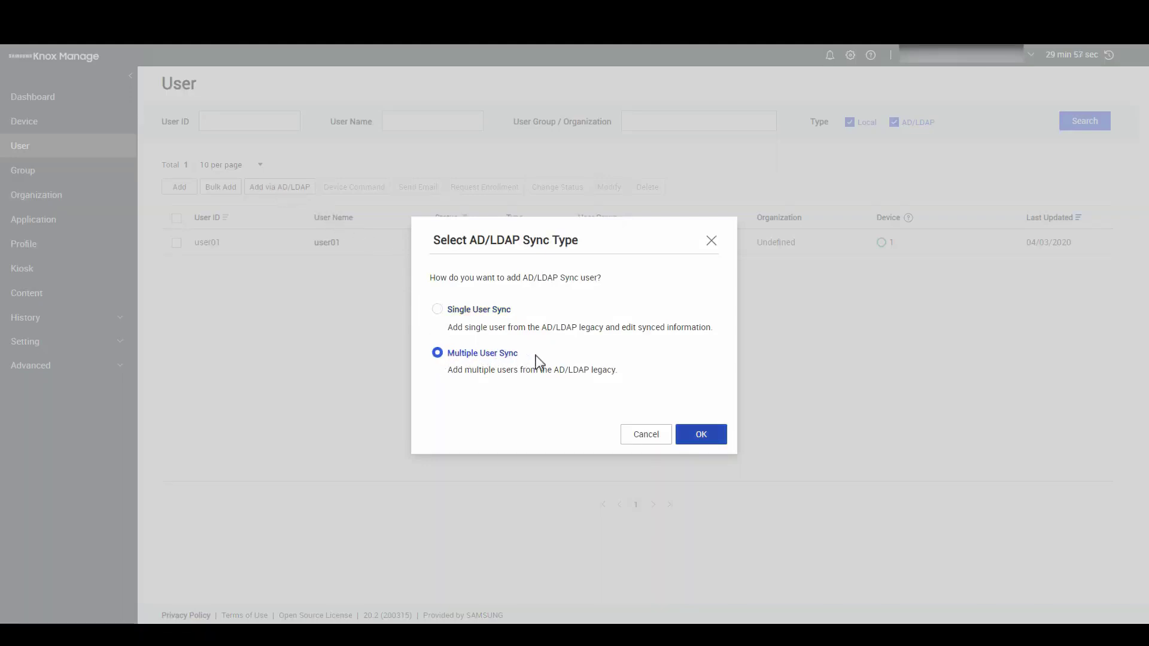
click(691, 442)
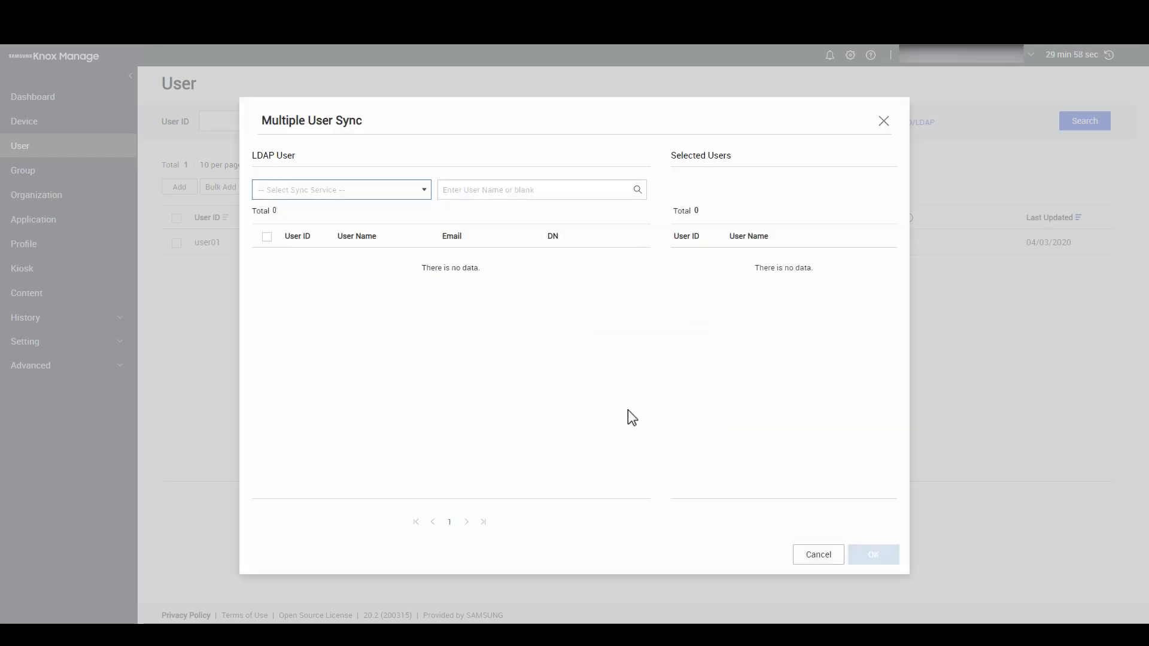
- Choose the NewSCC sync service and list all of its LDAP users without a name filter
click(424, 192)
click(300, 210)
click(637, 189)
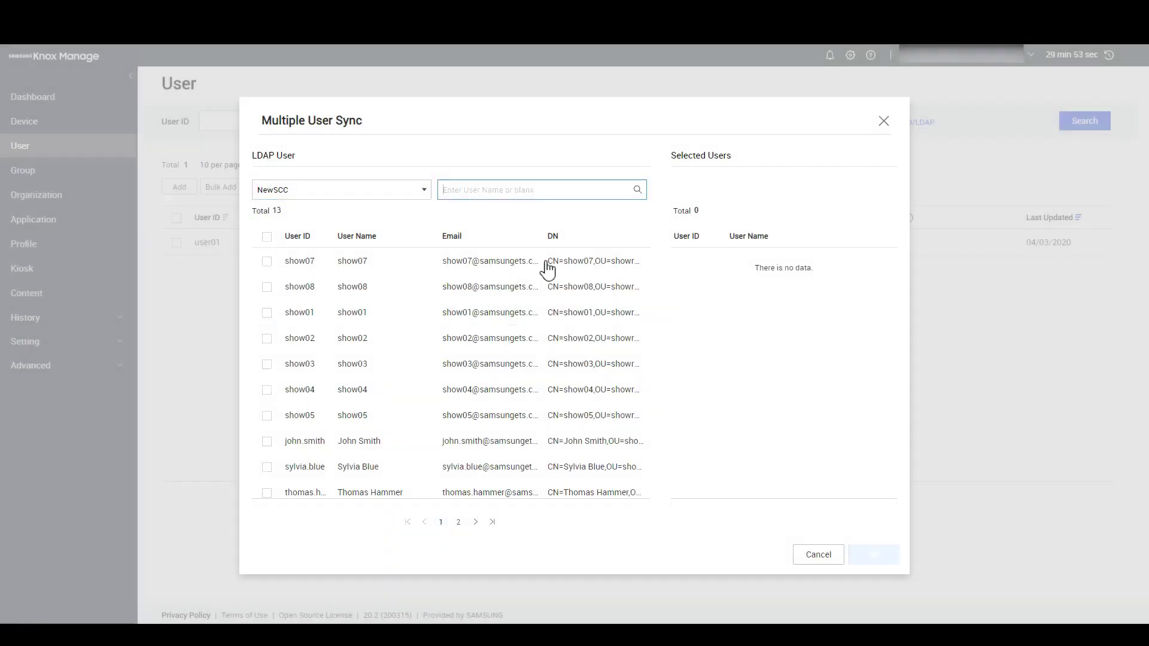
- Select the LDAP users show01 through show05, sync them, and refresh the user list
click(266, 315)
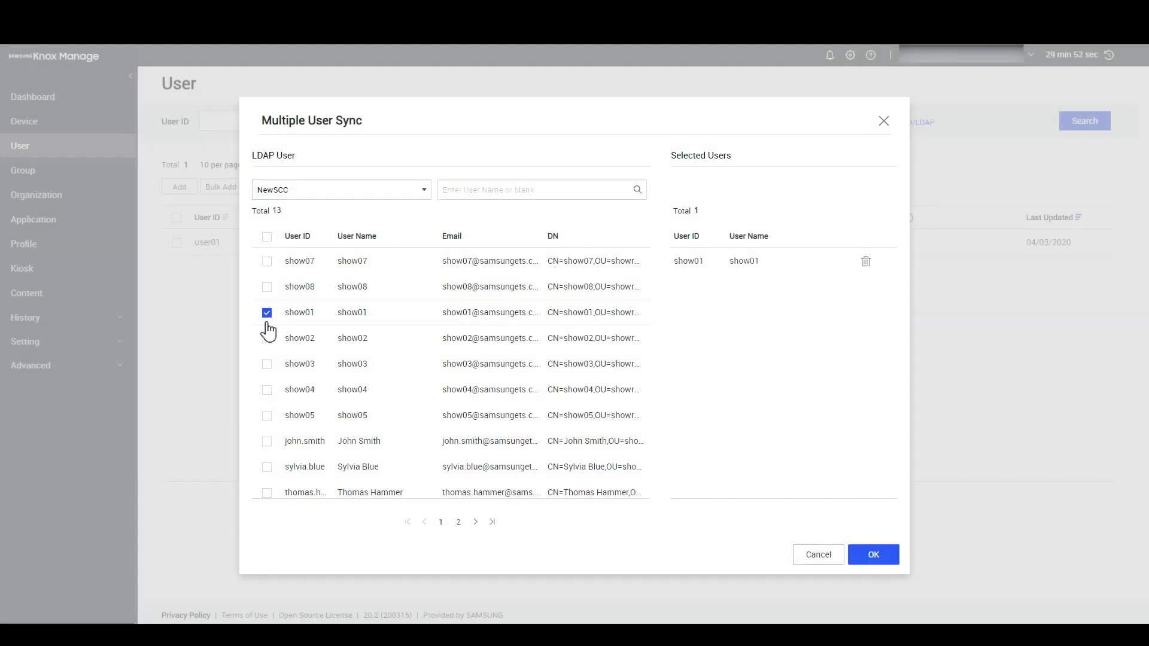
click(267, 338)
click(267, 364)
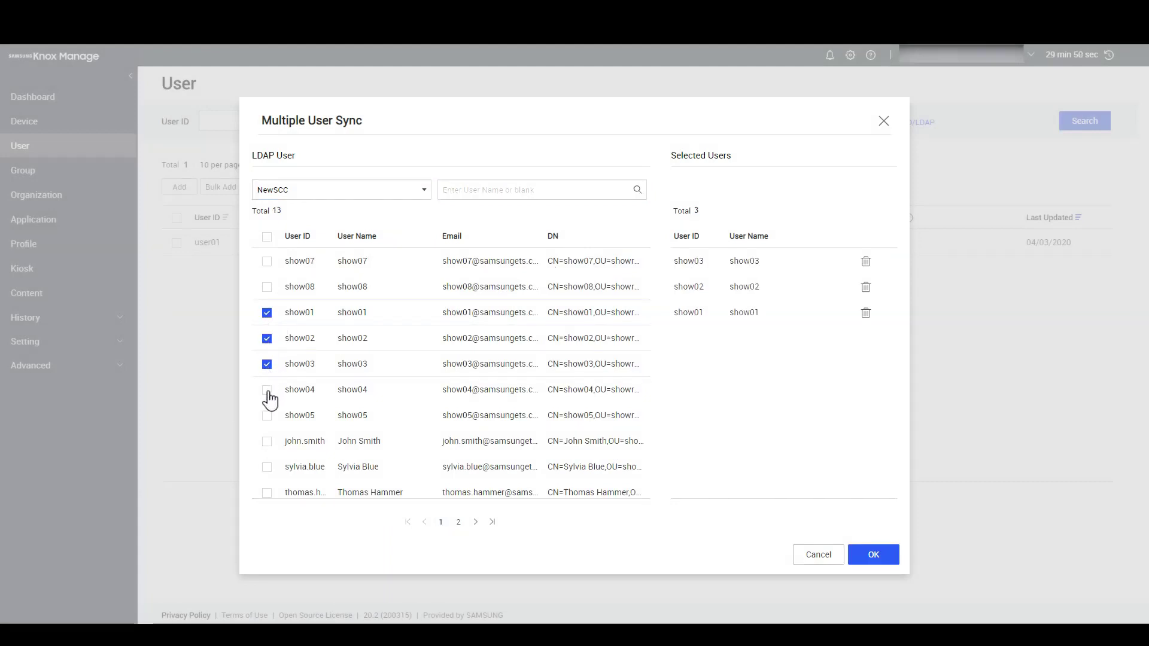
click(267, 390)
click(267, 416)
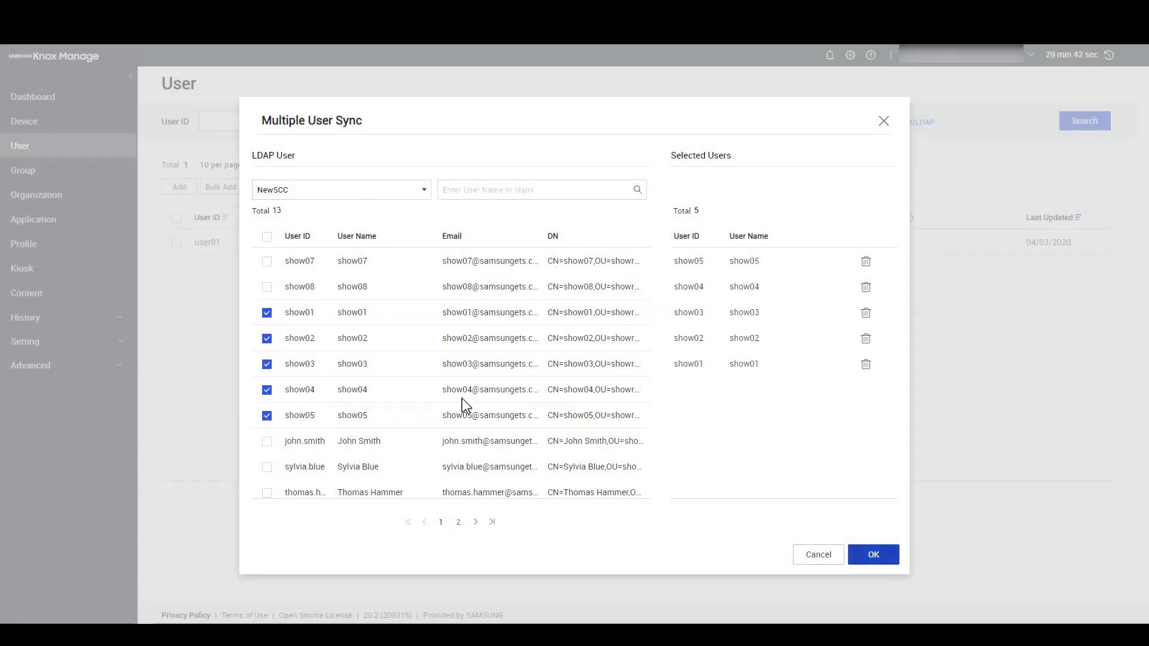
click(874, 555)
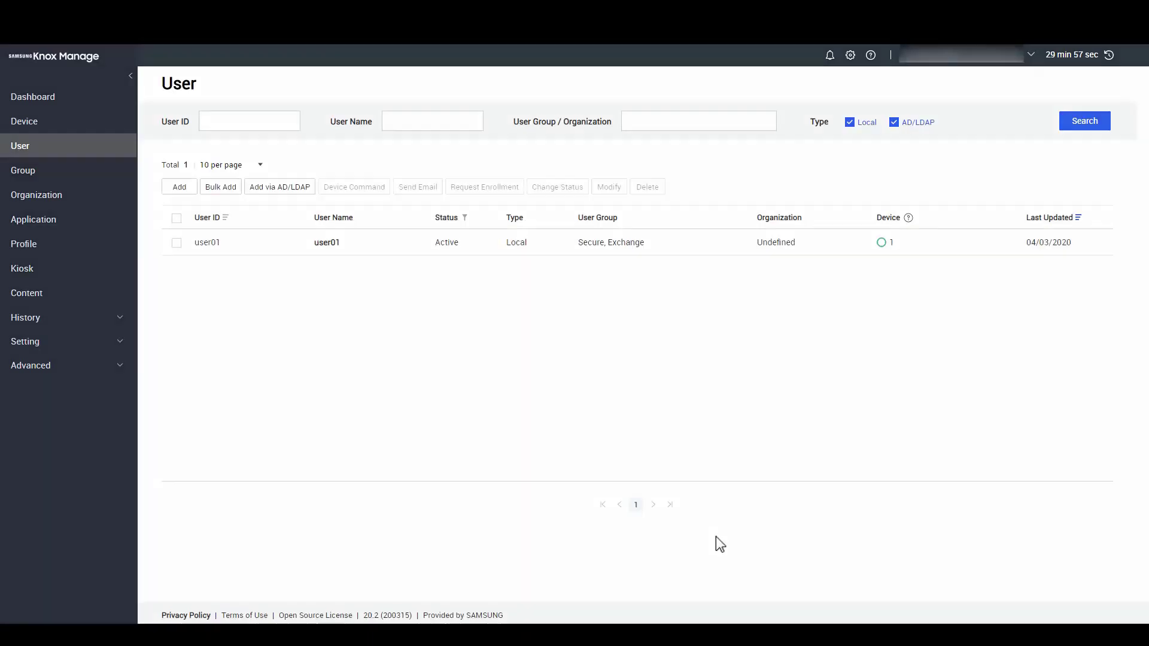
click(60, 146)
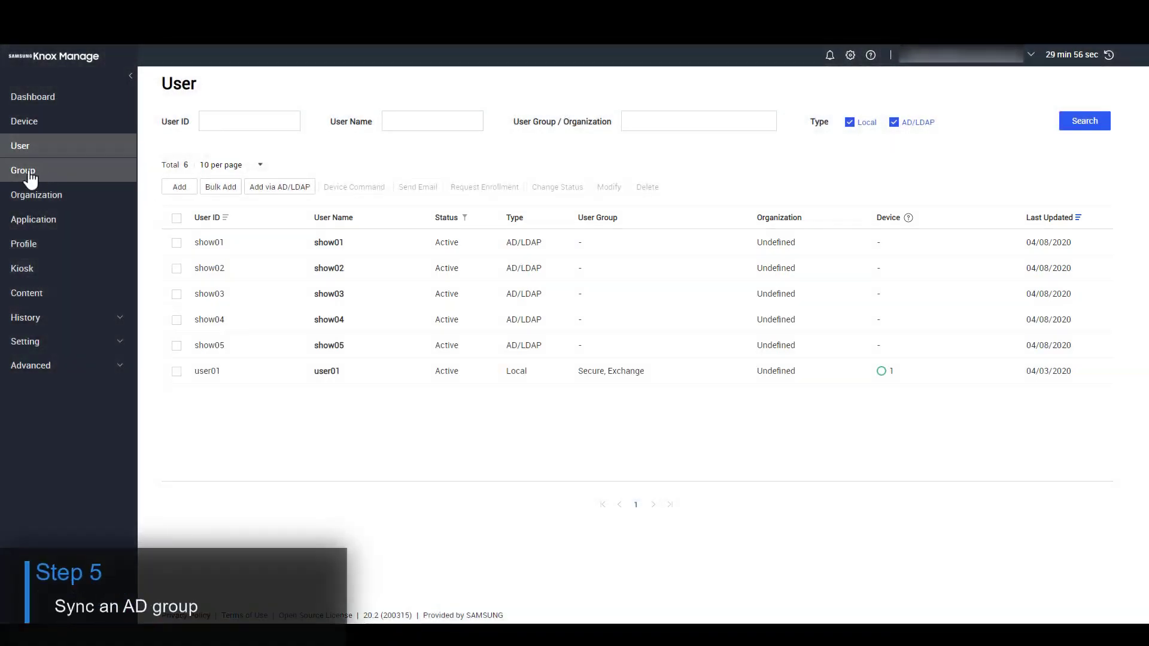
- Start adding a group via AD/LDAP and choose showroom from the NewSCC service as its sync target
click(45, 171)
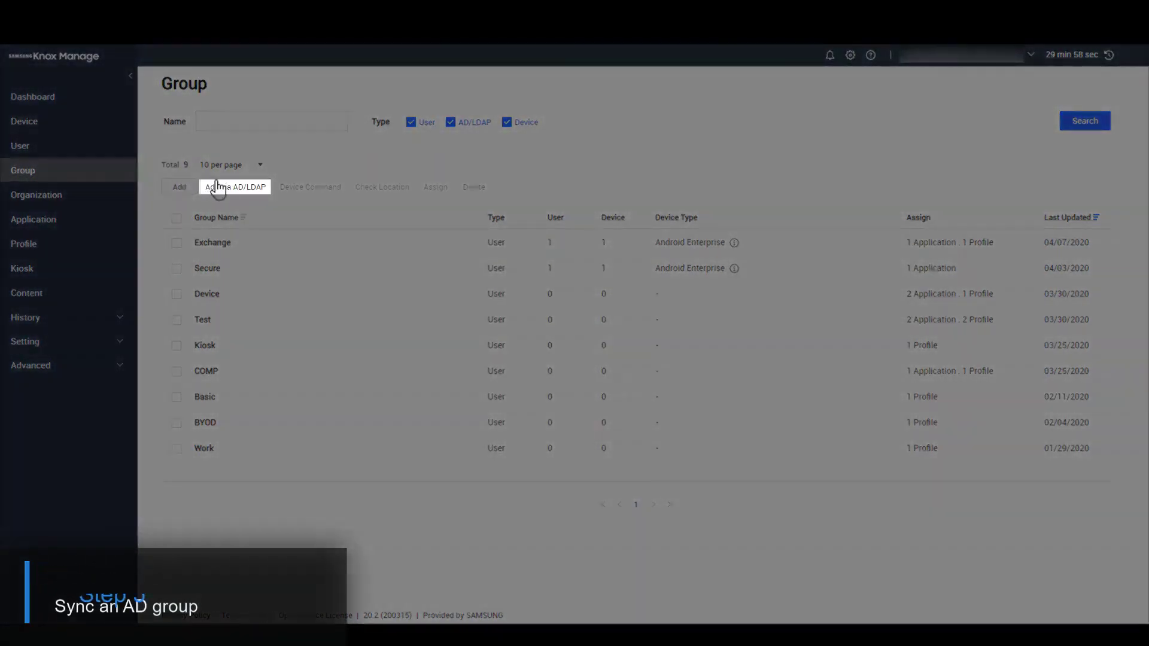
click(218, 186)
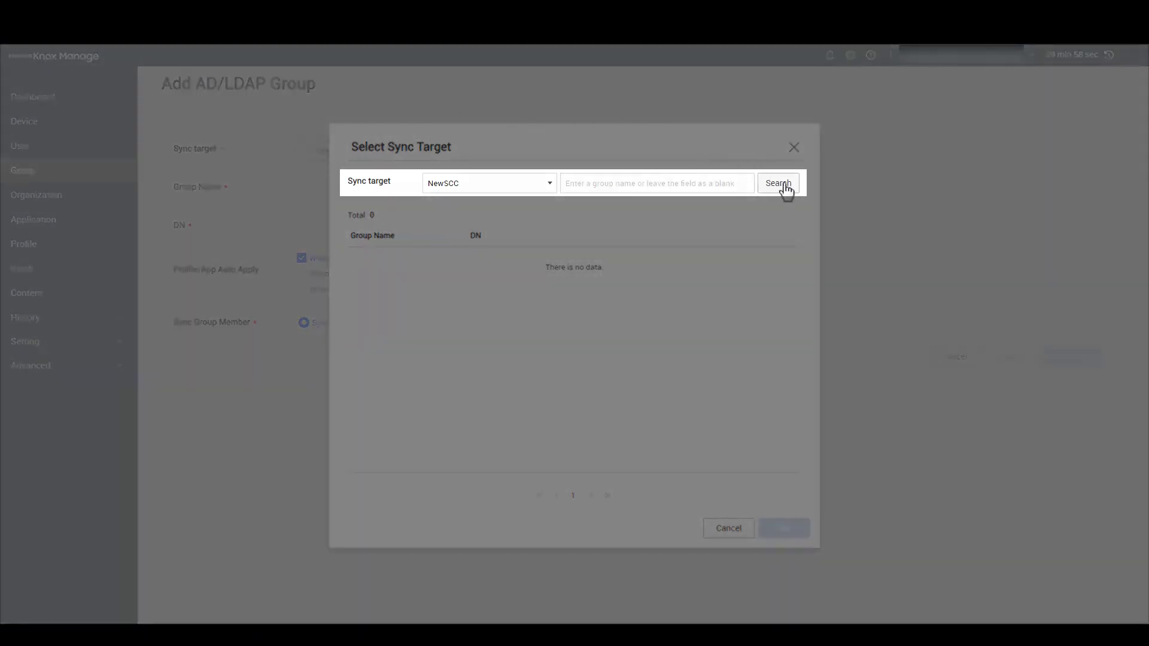
click(784, 184)
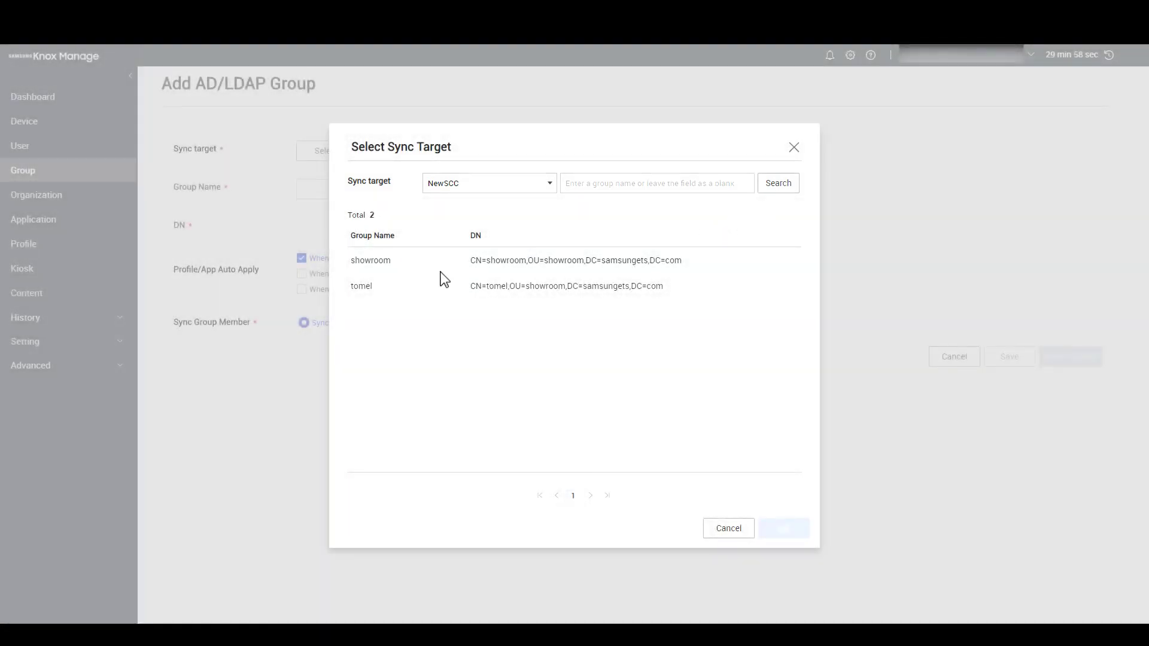
click(390, 260)
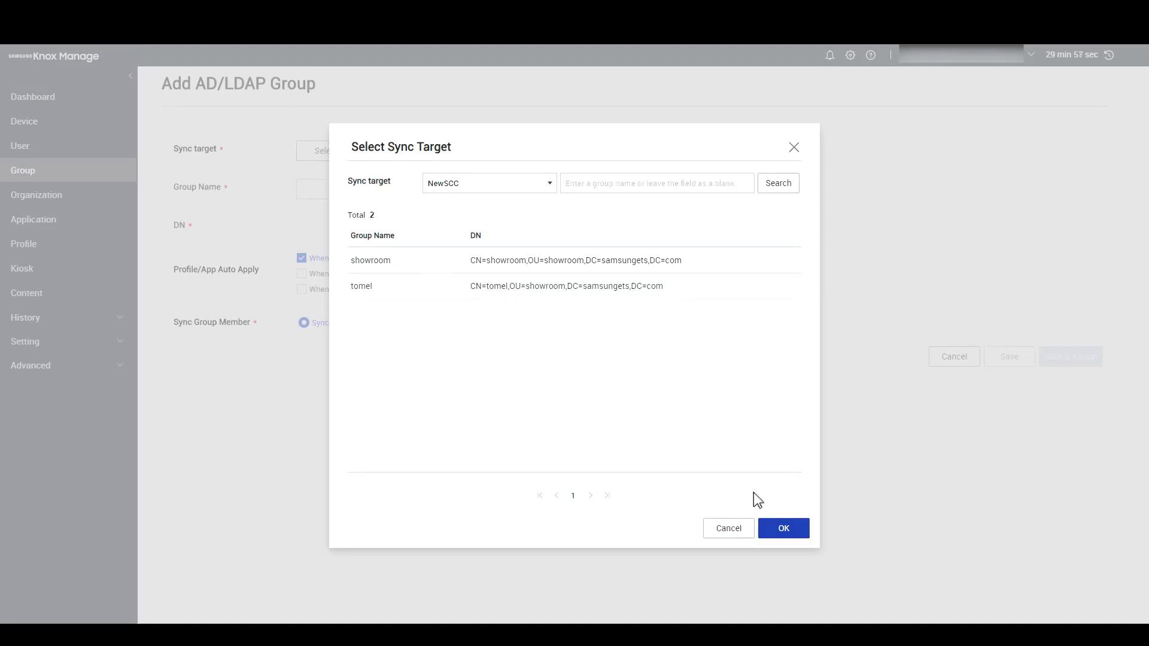
click(770, 529)
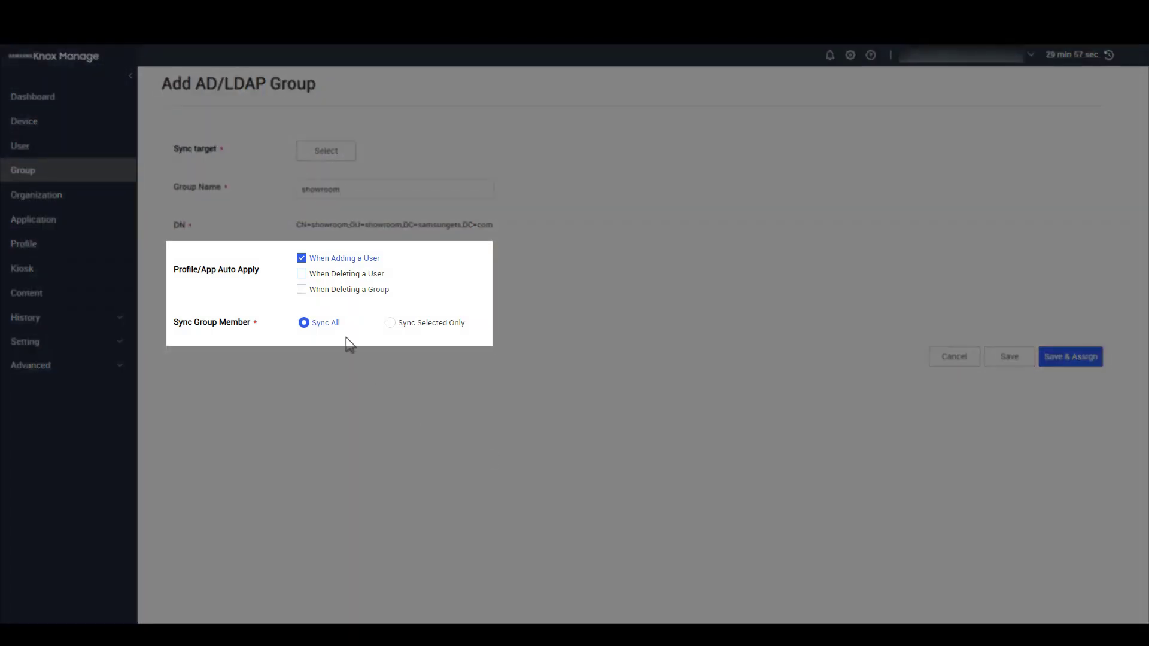
- Enable profile/app auto apply when deleting a user and a group, and set group member syncing to Sync Selected Only
click(303, 274)
click(306, 290)
click(391, 323)
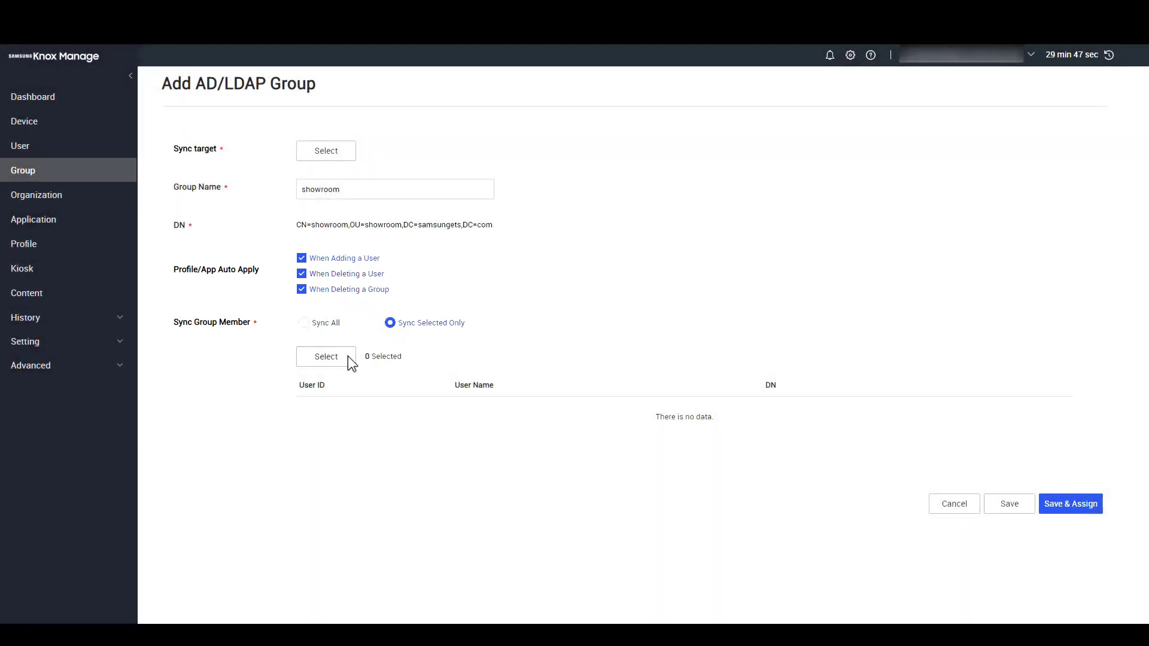
- Choose show01 through show05 as the showroom group members to sync
click(346, 356)
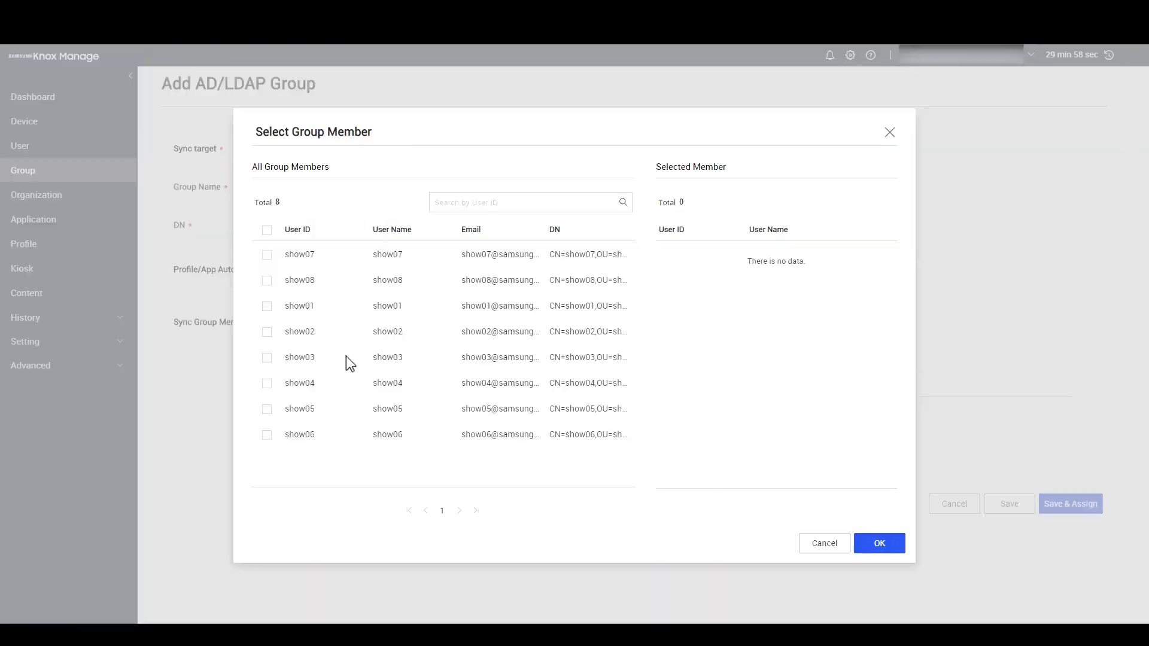
click(269, 307)
click(268, 332)
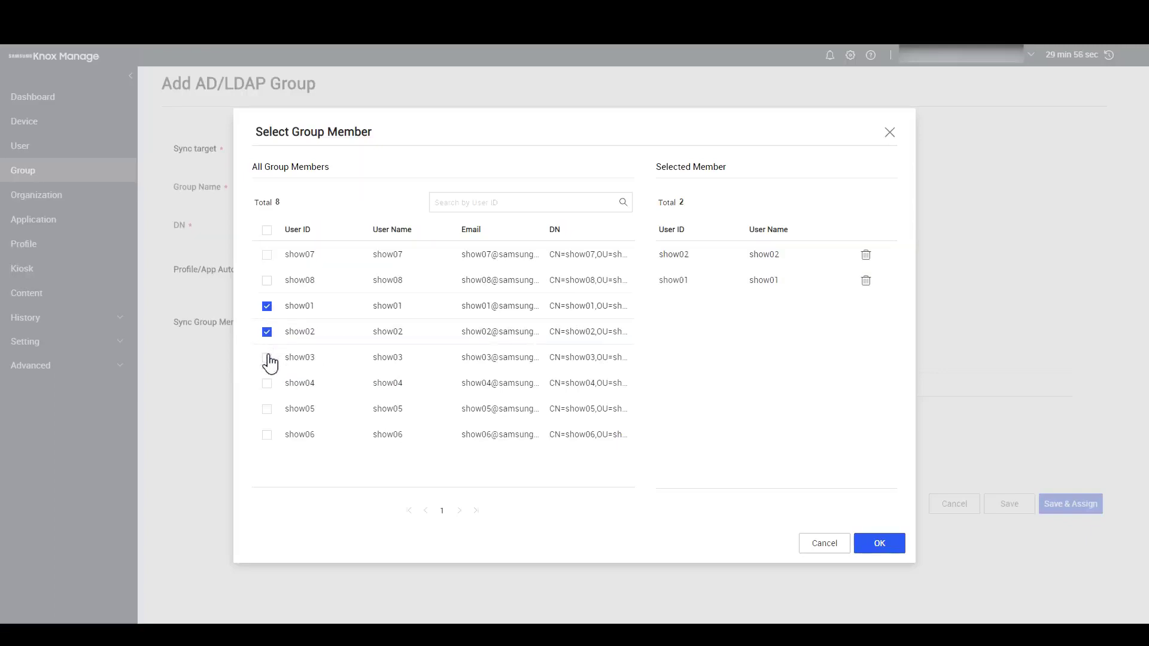
click(266, 358)
click(267, 384)
click(266, 409)
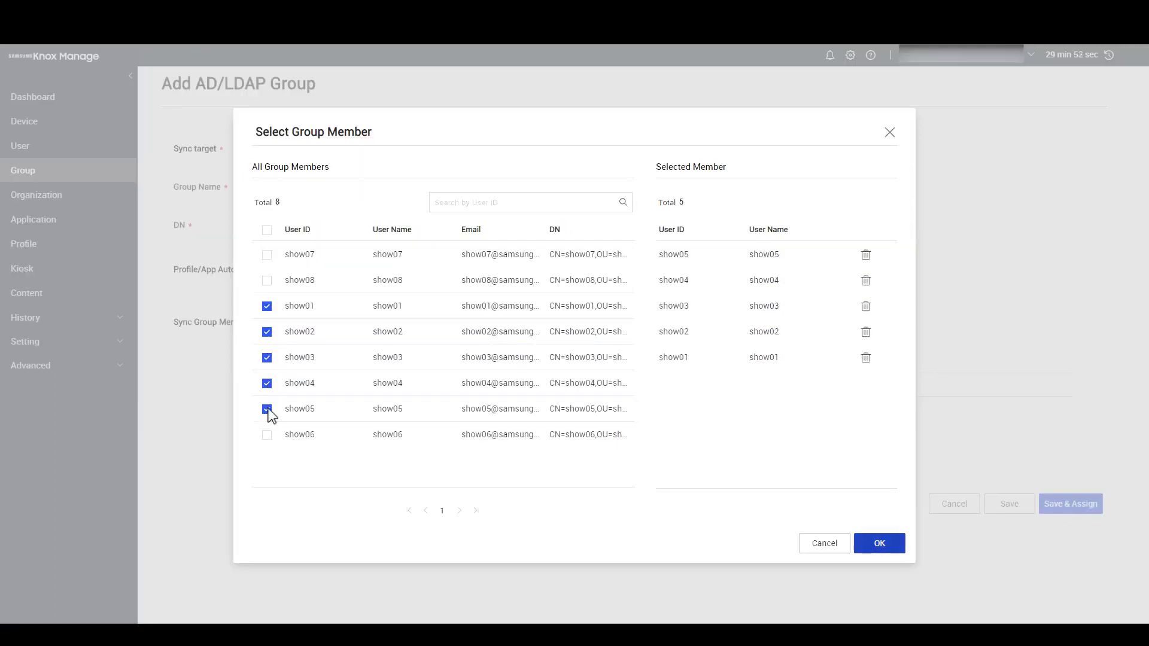
click(880, 544)
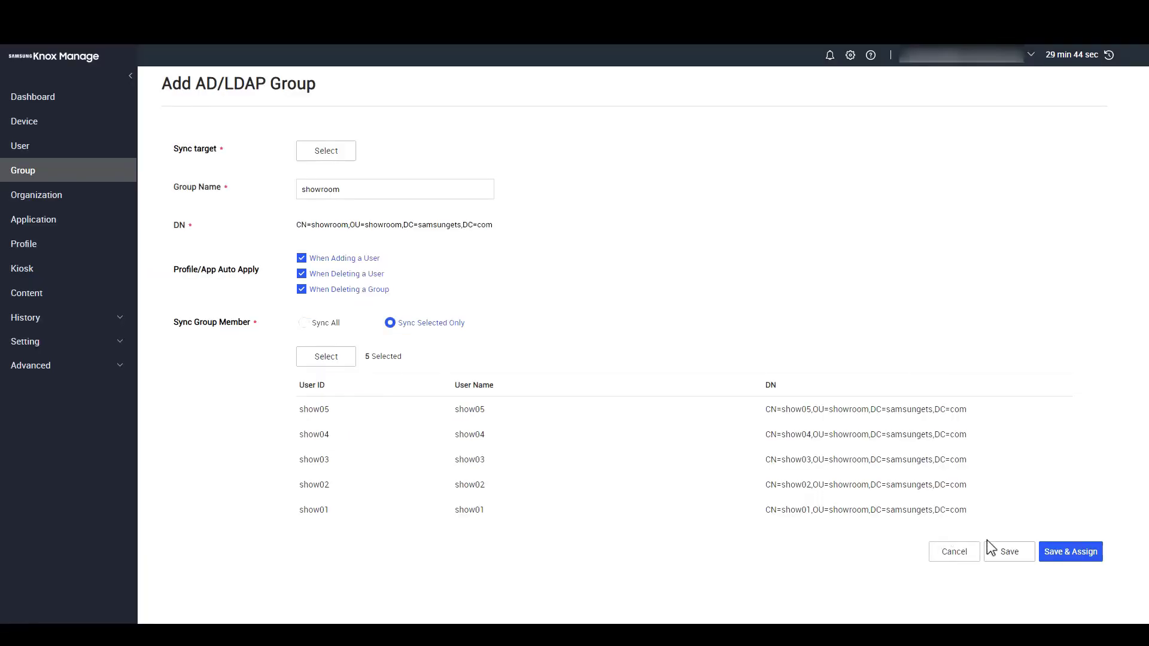
- Save the showroom group without assigning anything and open its details
click(1005, 551)
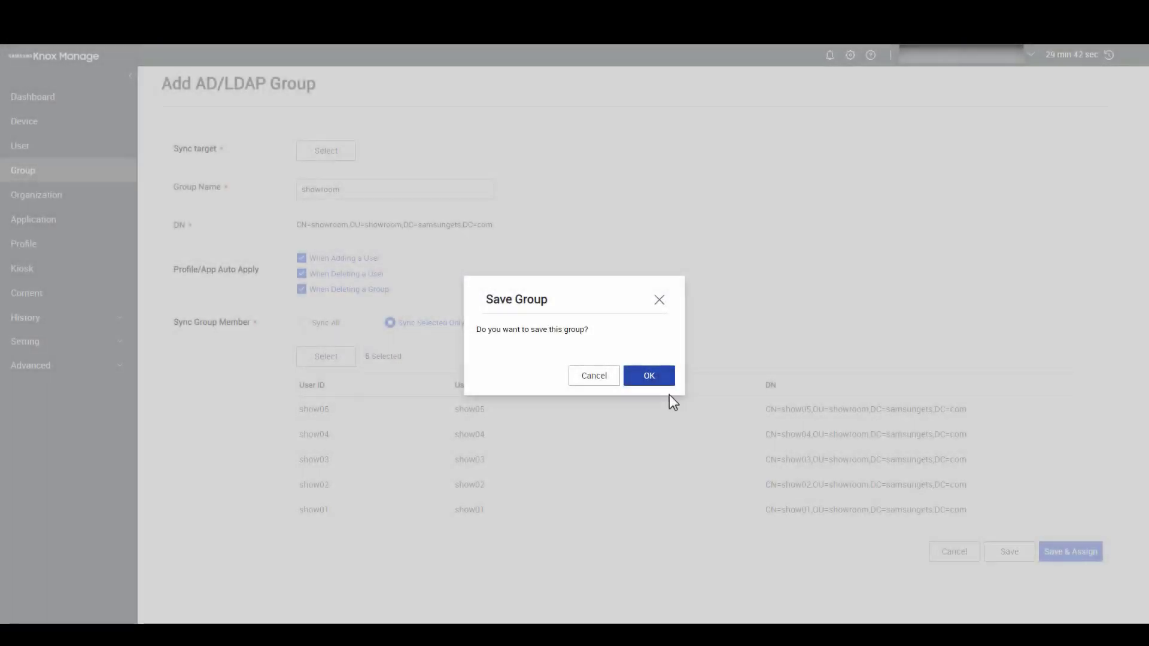
click(658, 380)
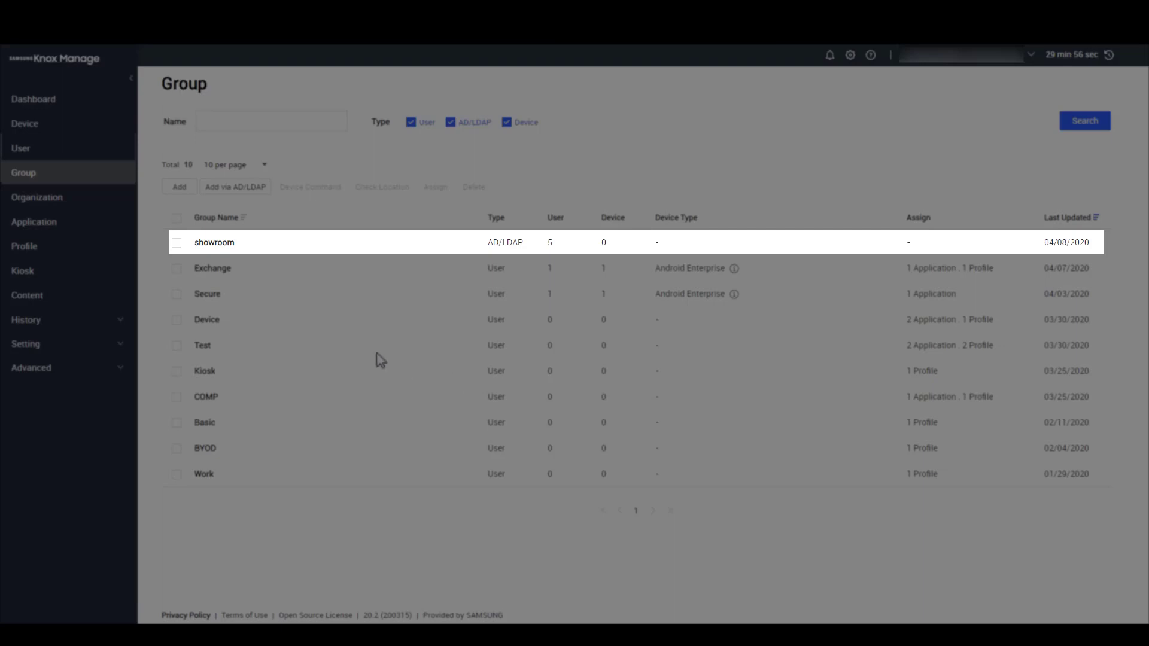
click(216, 244)
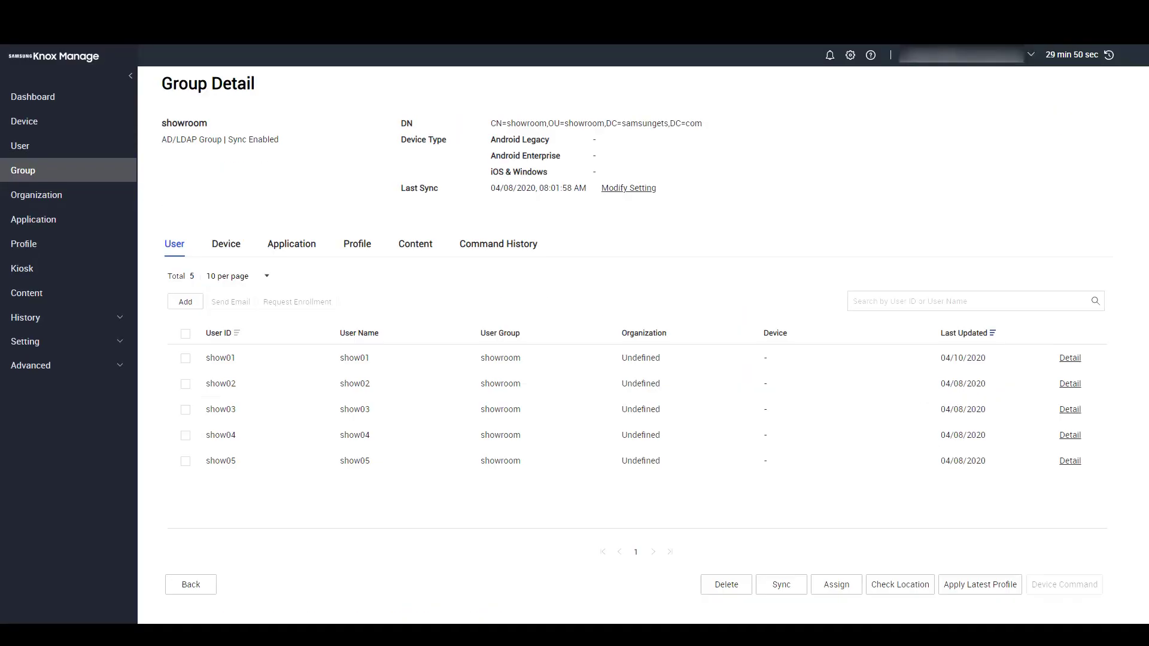